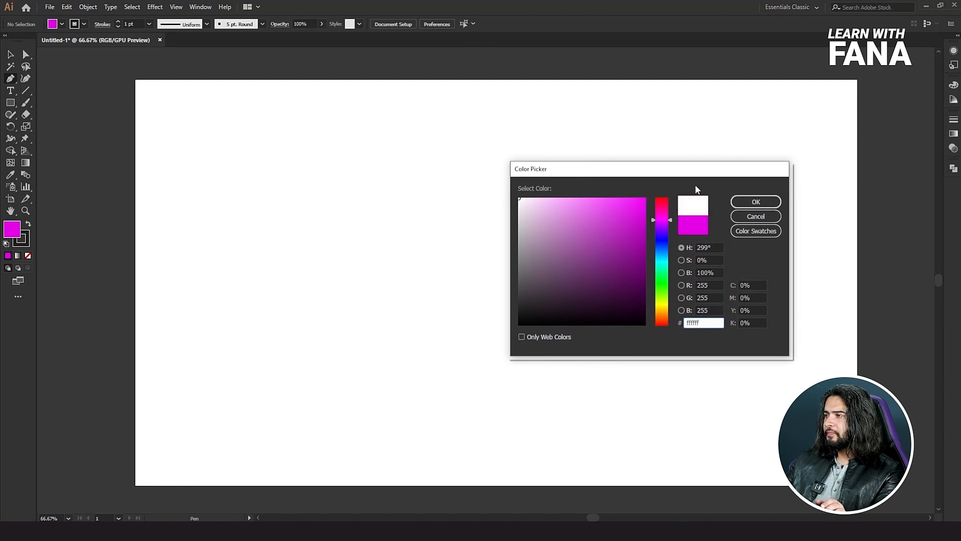
# Set the fill to white (ffffff) and draw a closed block letter F with straight Pen tool segments in the artboard's left half.
pyautogui.click(756, 201)
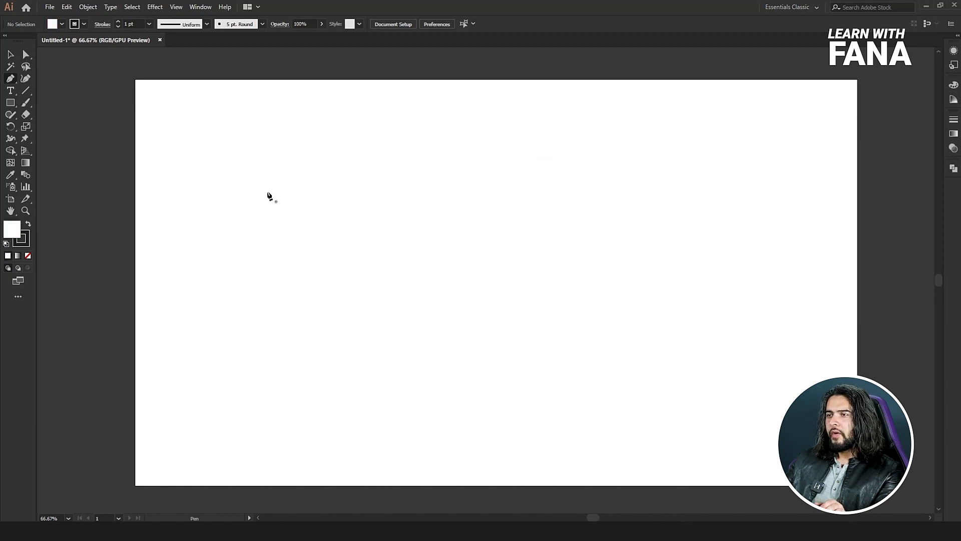
pyautogui.click(256, 240)
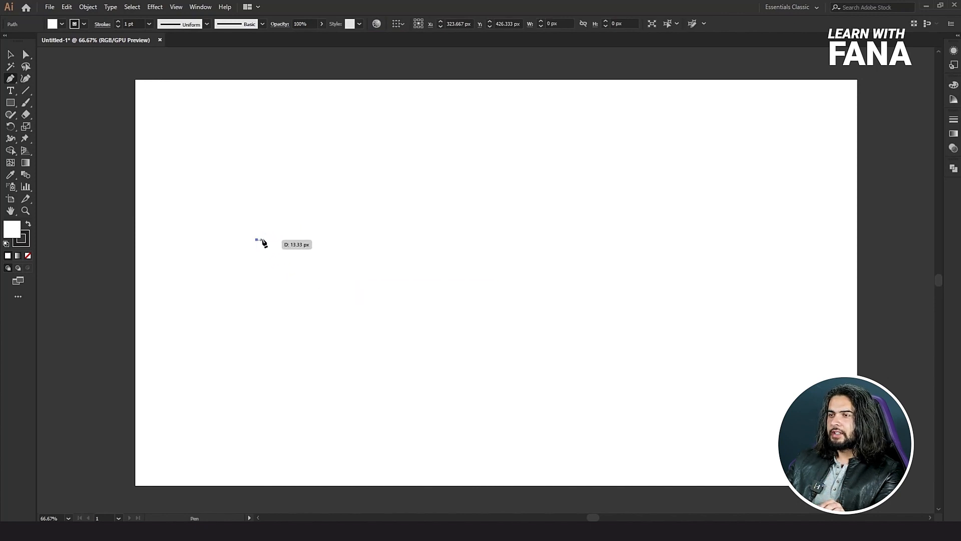
pyautogui.click(380, 207)
pyautogui.click(365, 267)
pyautogui.click(302, 279)
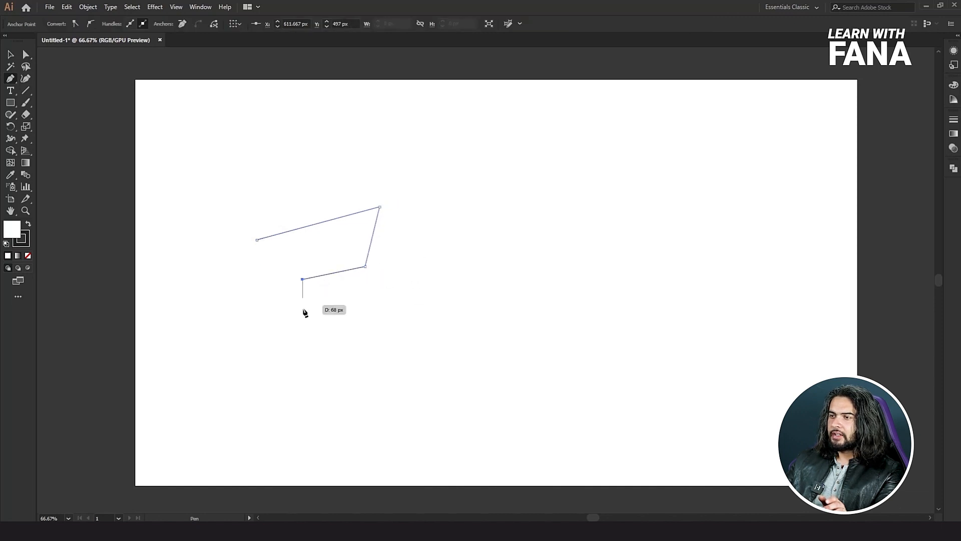
pyautogui.click(303, 311)
pyautogui.click(342, 296)
pyautogui.click(341, 336)
pyautogui.click(292, 347)
pyautogui.click(310, 433)
pyautogui.click(232, 433)
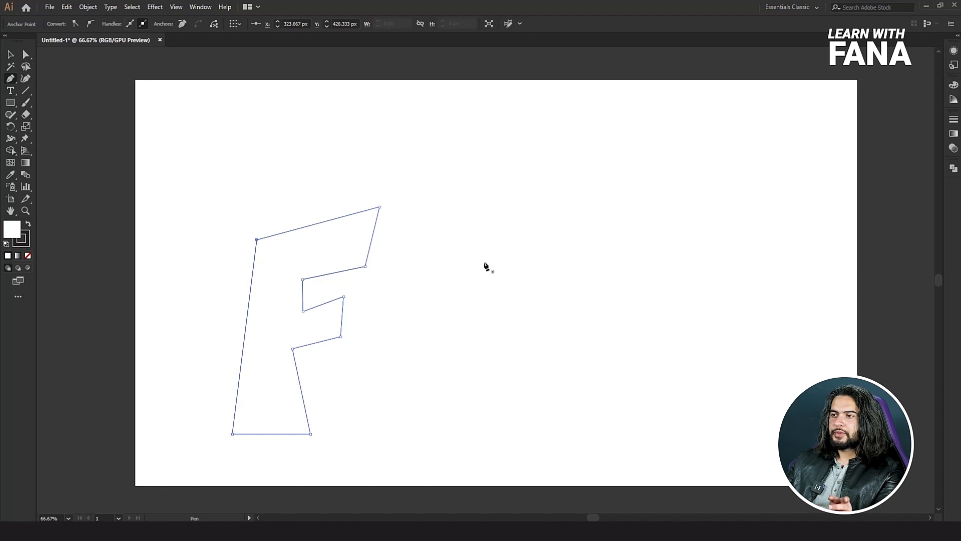
# Undo the closing of the F, add an anchor partway up its left side to narrow the stem, and close the path.
pyautogui.hotkey('ctrl', 'z')
pyautogui.click(261, 319)
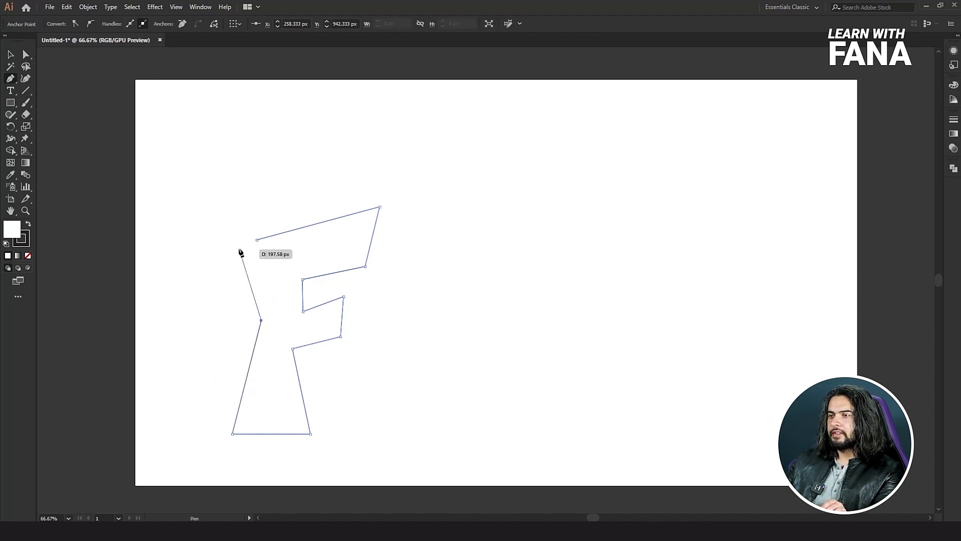
pyautogui.hotkey('ctrl', 'z')
pyautogui.hotkey('ctrl', 'shift', 'z')
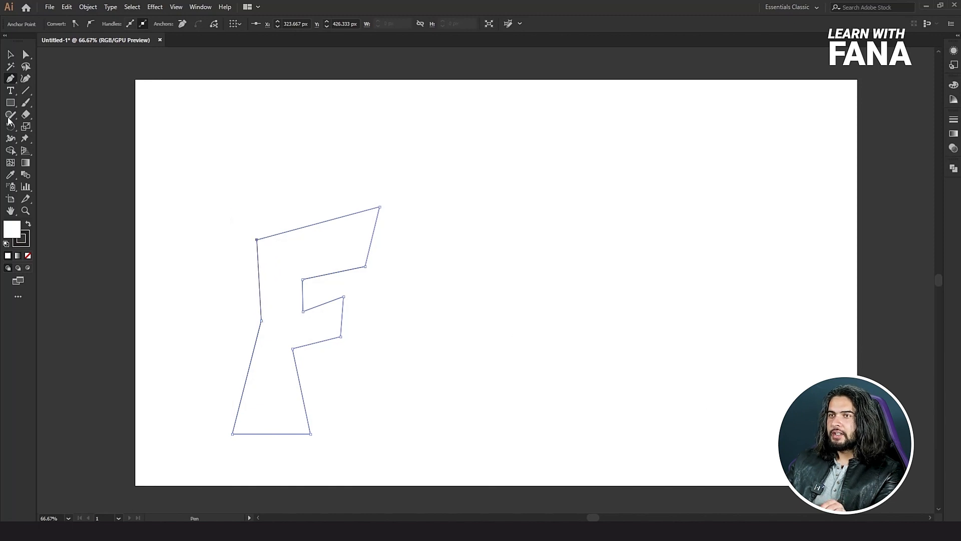
# Round both outer corners of the F's upper arm with Direct Selection, using about a 42 px radius on the lower corner.
pyautogui.click(25, 56)
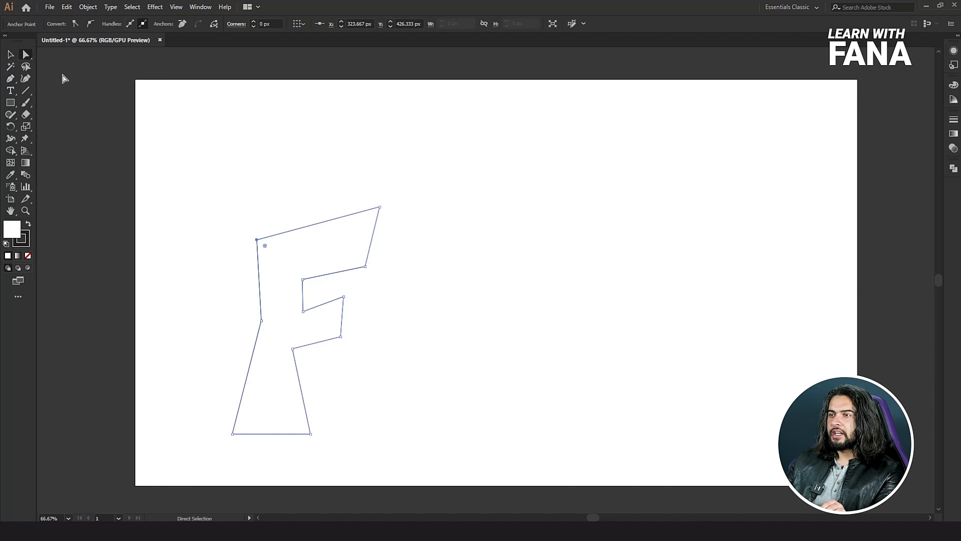
pyautogui.click(358, 201)
pyautogui.click(379, 206)
pyautogui.moveTo(373, 214); pyautogui.dragTo(351, 253)
pyautogui.click(365, 267)
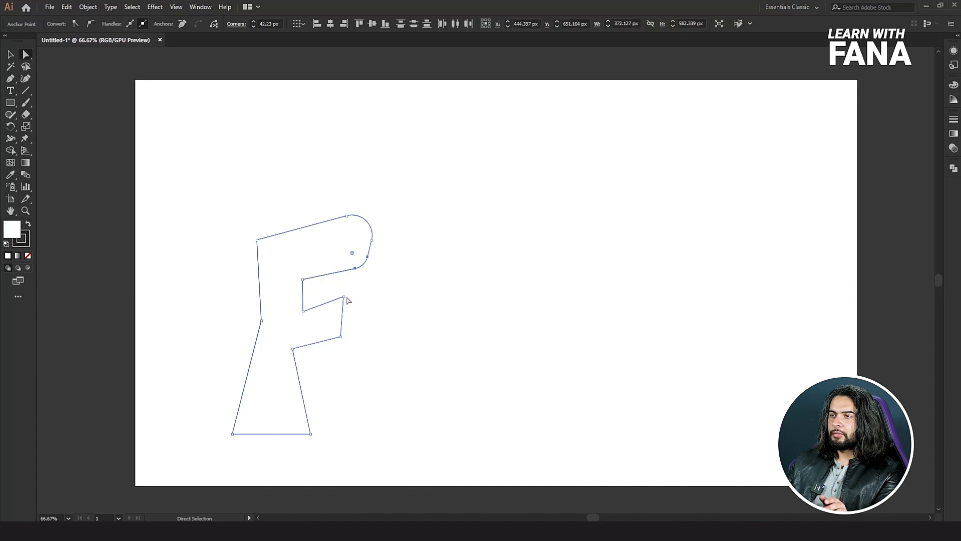
# Round both outer corners of the F's middle arm and the inner corner where the arm meets the stem.
pyautogui.click(344, 297)
pyautogui.moveTo(338, 304); pyautogui.dragTo(331, 325)
pyautogui.click(341, 337)
pyautogui.click(292, 349)
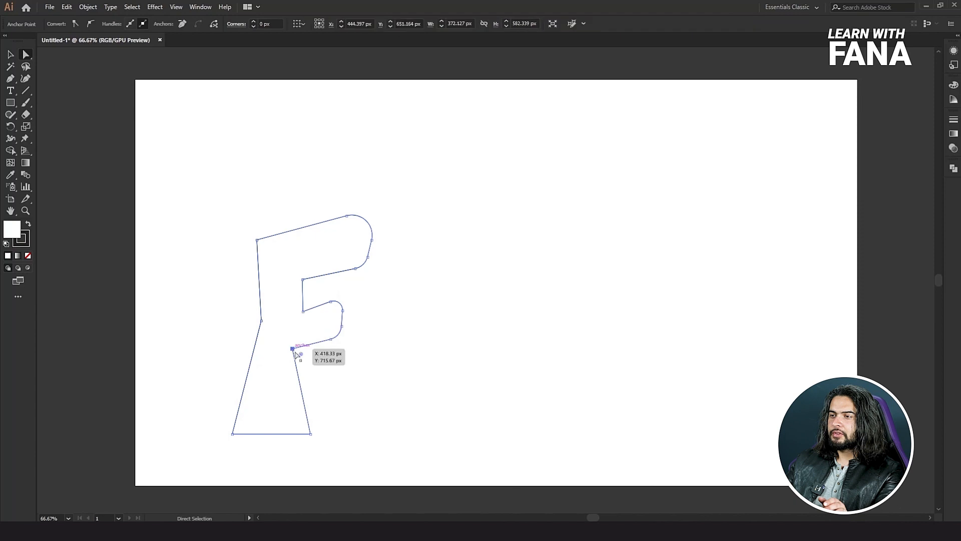
pyautogui.moveTo(302, 355); pyautogui.dragTo(312, 367)
# Round the F's bottom corners, the left one to about 53 px, and its top-left corner, then deselect the shape.
pyautogui.click(310, 433)
pyautogui.moveTo(302, 429); pyautogui.dragTo(285, 400)
pyautogui.click(233, 434)
pyautogui.moveTo(240, 429); pyautogui.dragTo(262, 421)
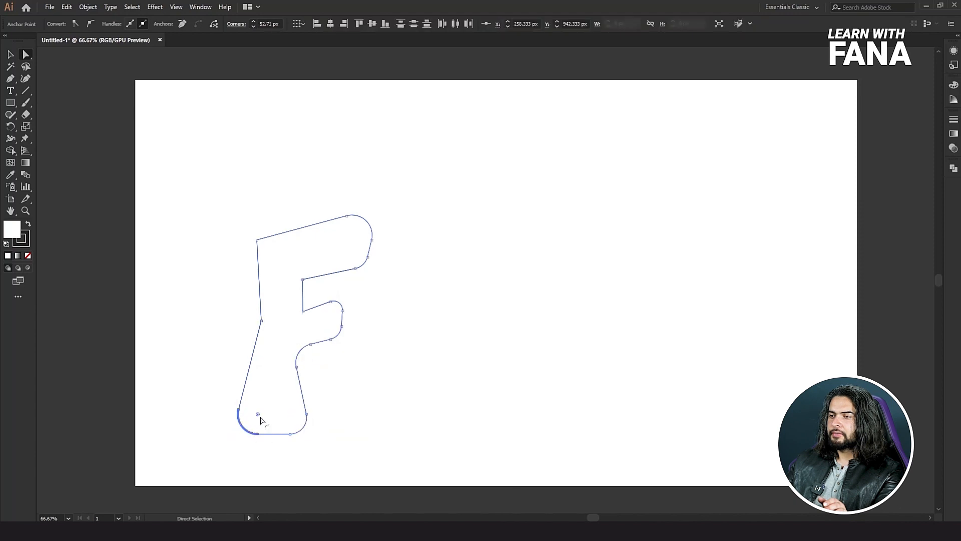
pyautogui.click(256, 241)
pyautogui.moveTo(266, 245); pyautogui.dragTo(279, 253)
pyautogui.click(9, 55)
pyautogui.click(349, 151)
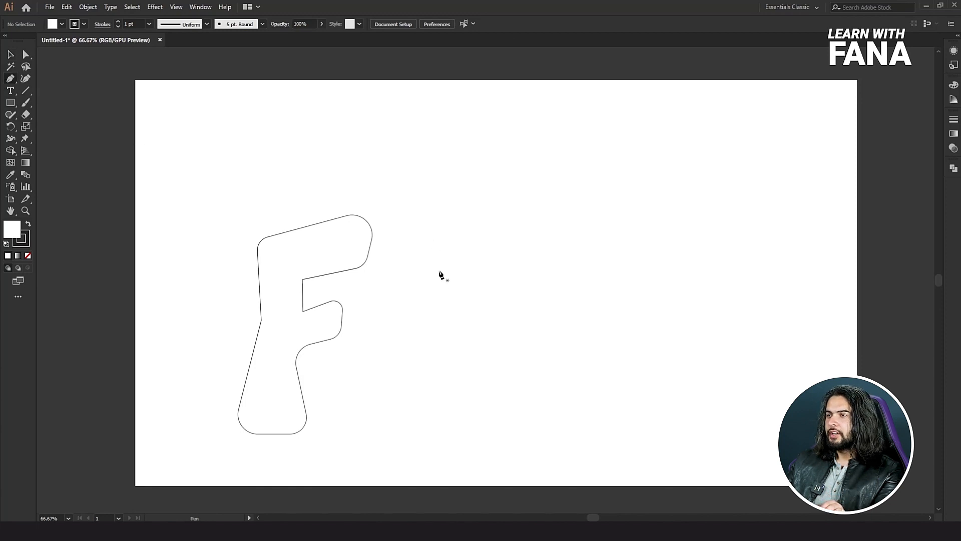
# Draw a closed, hook-shaped polygon with ten straight-line Pen tool anchors to the right of the F.
pyautogui.click(455, 282)
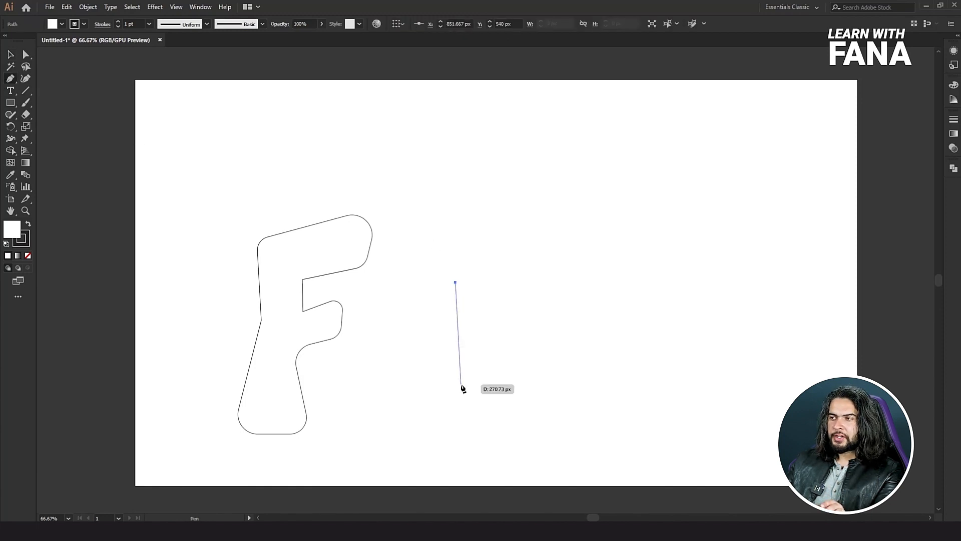
pyautogui.click(552, 224)
pyautogui.click(718, 230)
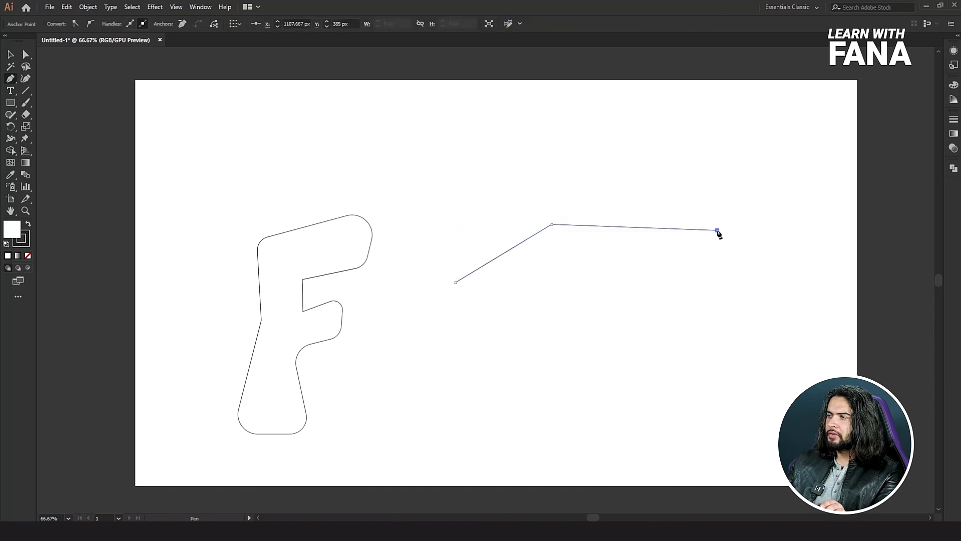
pyautogui.click(670, 329)
pyautogui.click(605, 301)
pyautogui.click(565, 368)
pyautogui.click(770, 388)
pyautogui.click(771, 198)
pyautogui.click(570, 157)
pyautogui.click(450, 211)
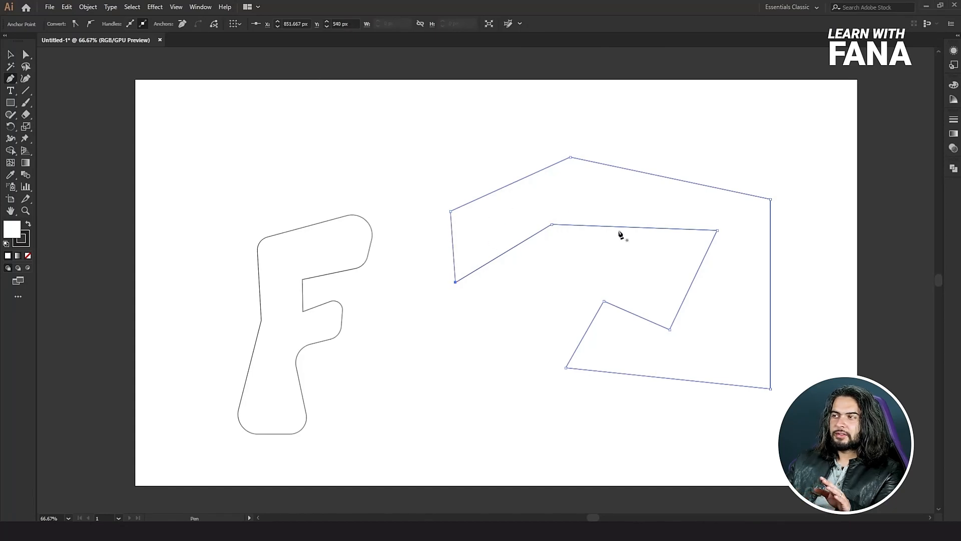
# Draw an open four-anchor path of about 801 × 255 px above the other shapes, finish it unclosed, and move it left.
pyautogui.click(314, 130)
pyautogui.click(454, 98)
pyautogui.click(616, 128)
pyautogui.click(391, 193)
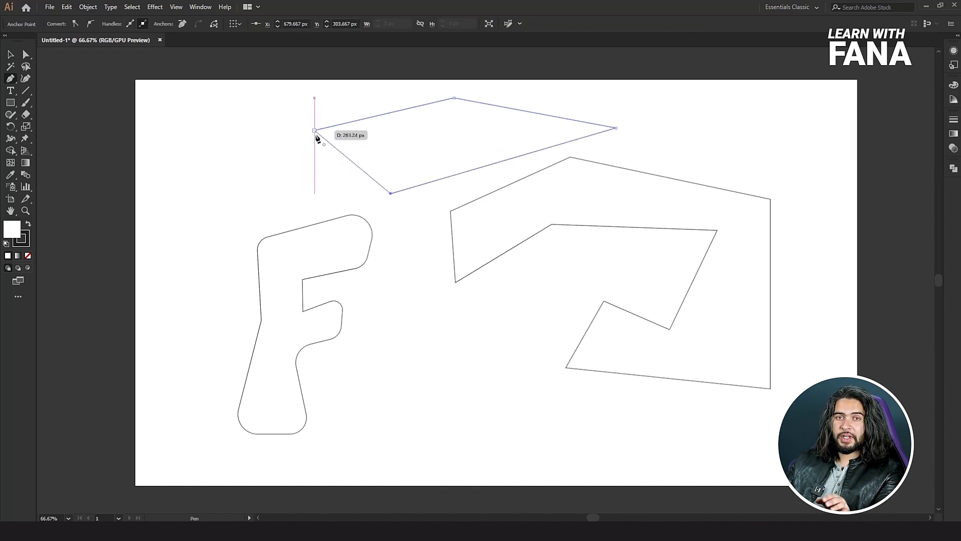
pyautogui.press('Escape')
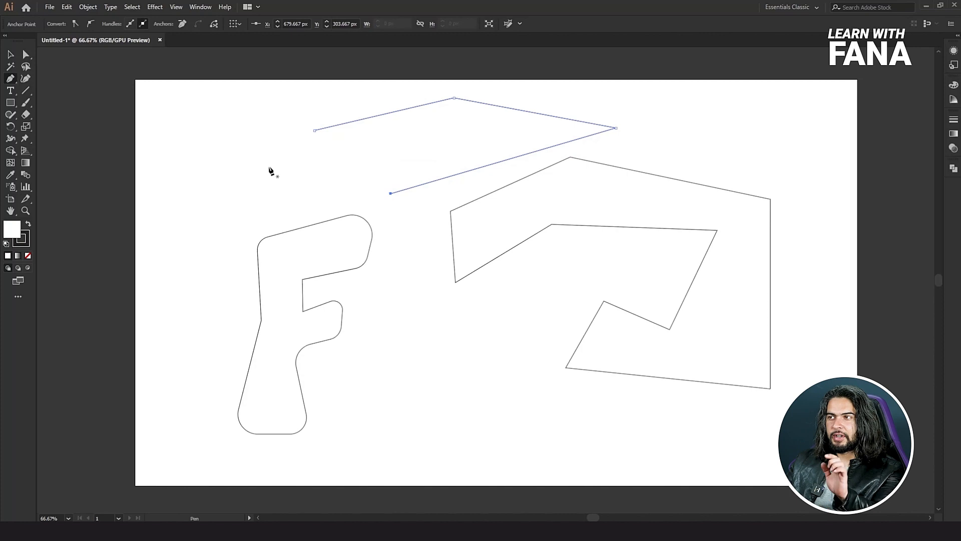
pyautogui.click(9, 56)
pyautogui.click(337, 133)
pyautogui.moveTo(338, 124); pyautogui.dragTo(251, 126)
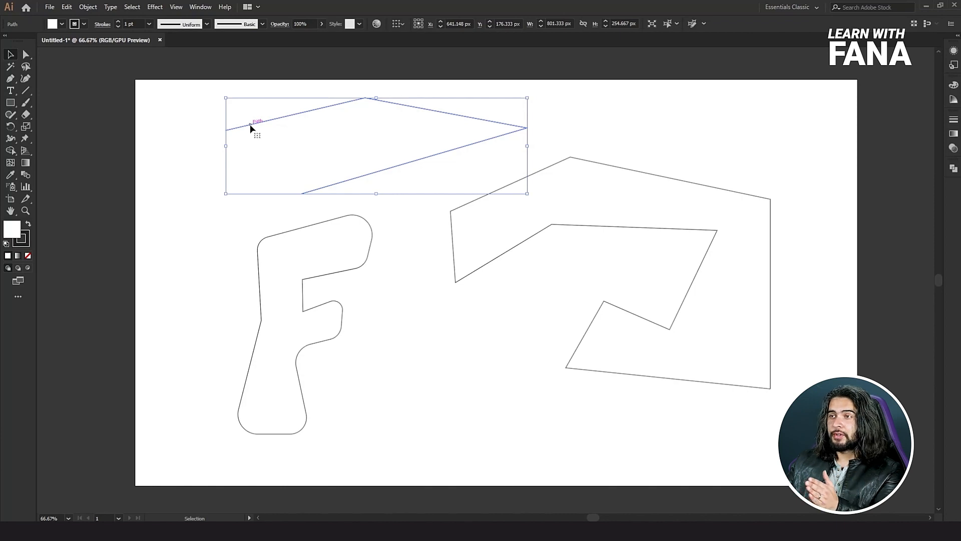
# Select all the shapes on the artboard and delete them.
pyautogui.moveTo(186, 122); pyautogui.dragTo(686, 166)
pyautogui.moveTo(168, 135); pyautogui.dragTo(584, 322)
pyautogui.press('Delete')
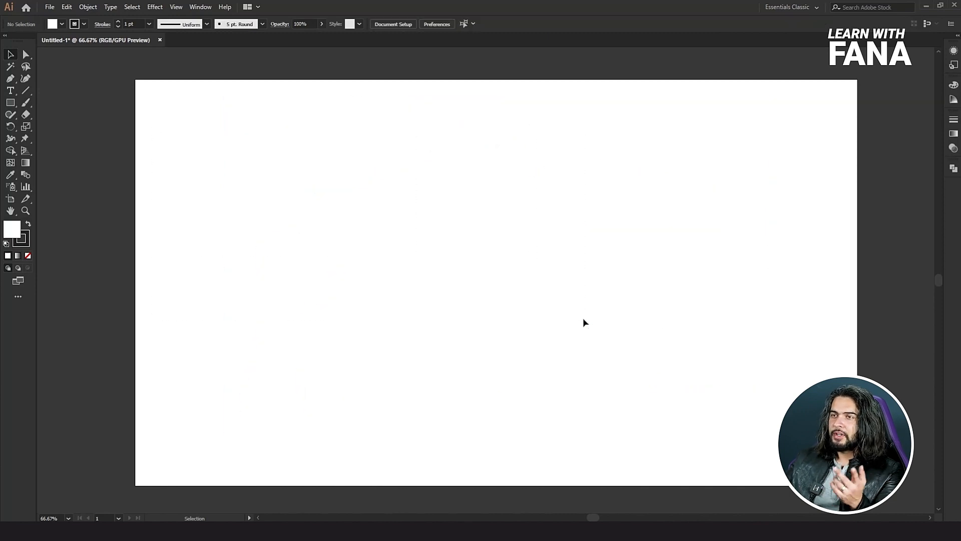
# Draw a closed fan shape with the Pen tool, using a smooth curved top anchor and two straight sides meeting at a bottom point.
pyautogui.click(360, 266)
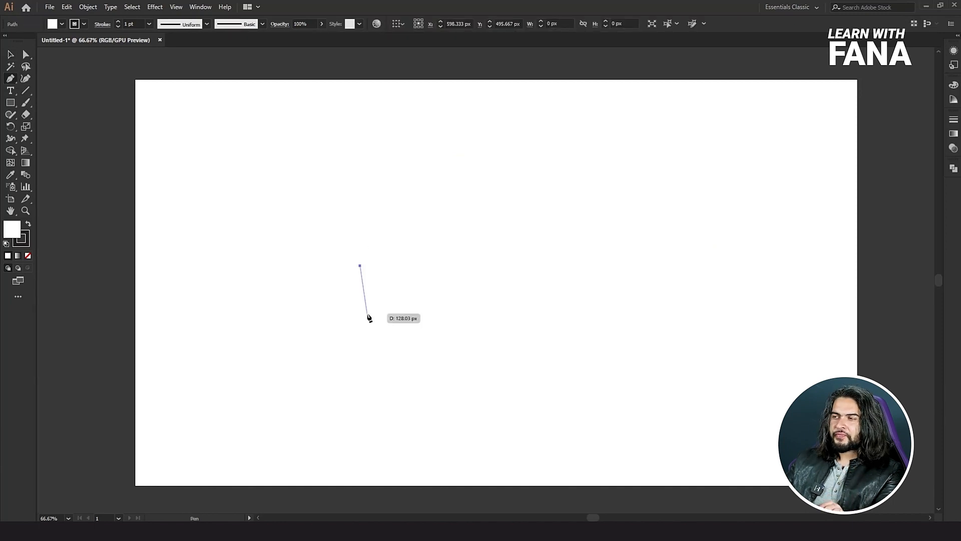
pyautogui.click(496, 188)
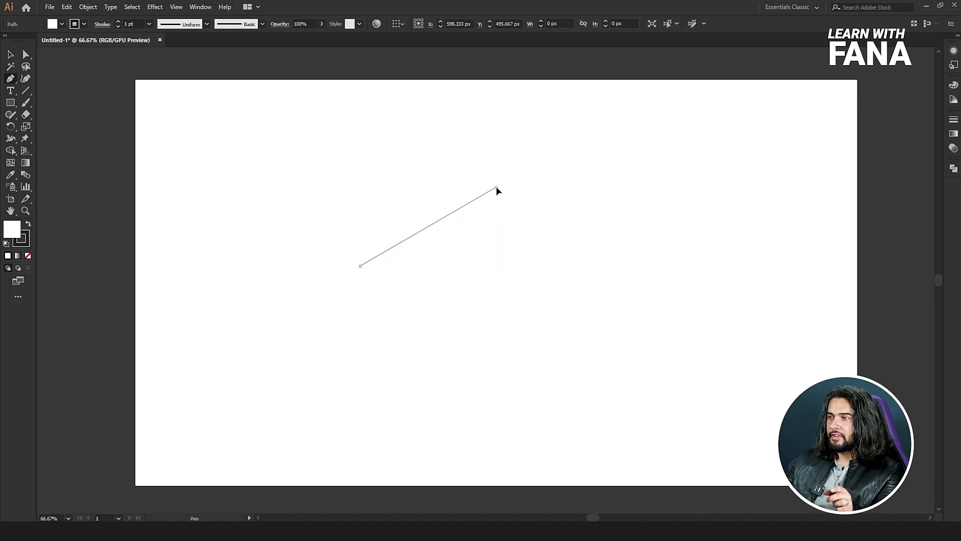
pyautogui.moveTo(496, 187); pyautogui.dragTo(591, 192)
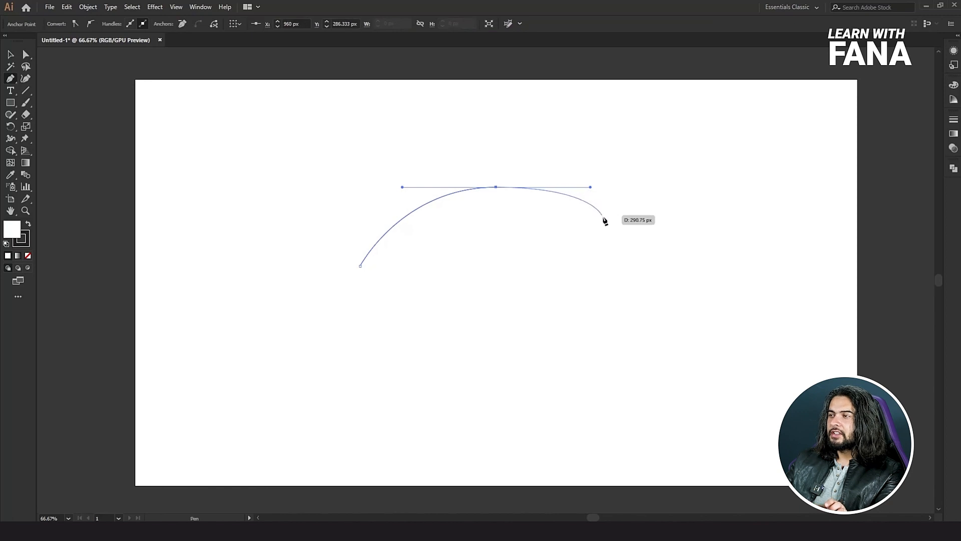
pyautogui.click(619, 256)
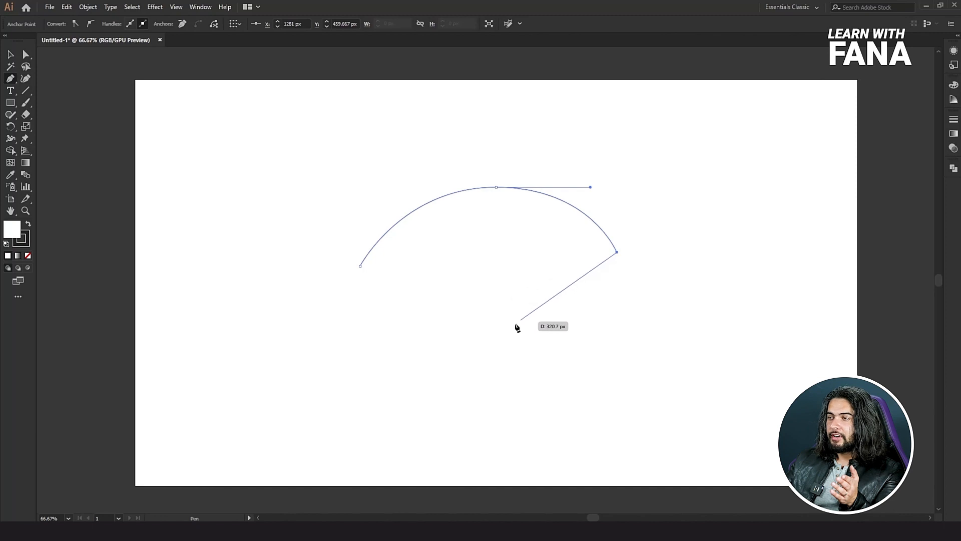
pyautogui.click(496, 333)
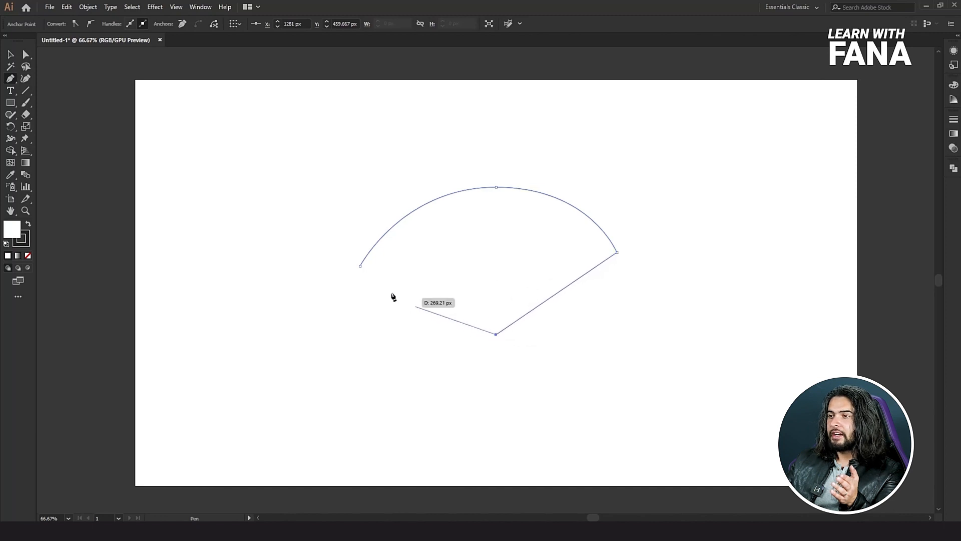
pyautogui.click(361, 266)
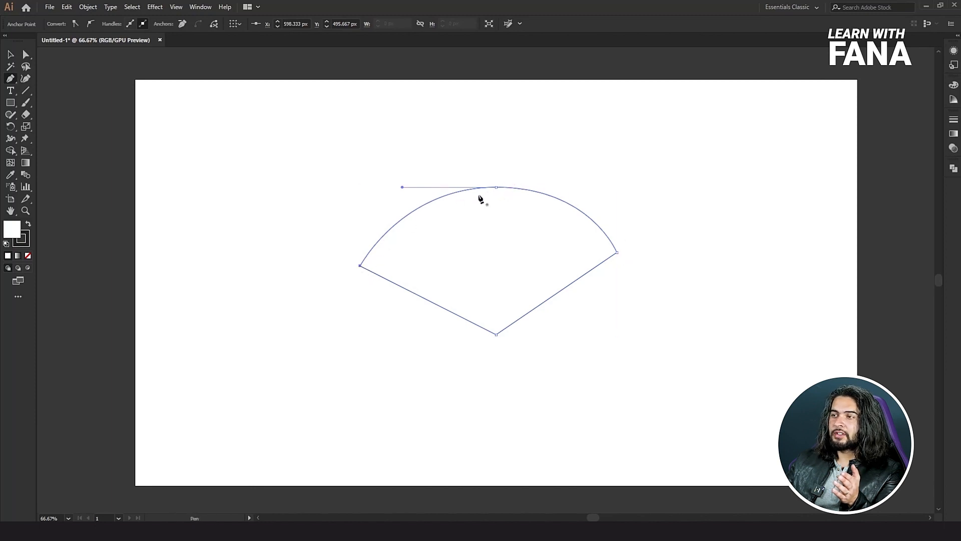
# Extend the left direction handle of the fan's top anchor horizontally outward with Direct Selection to make the left curve fuller.
pyautogui.press('a')
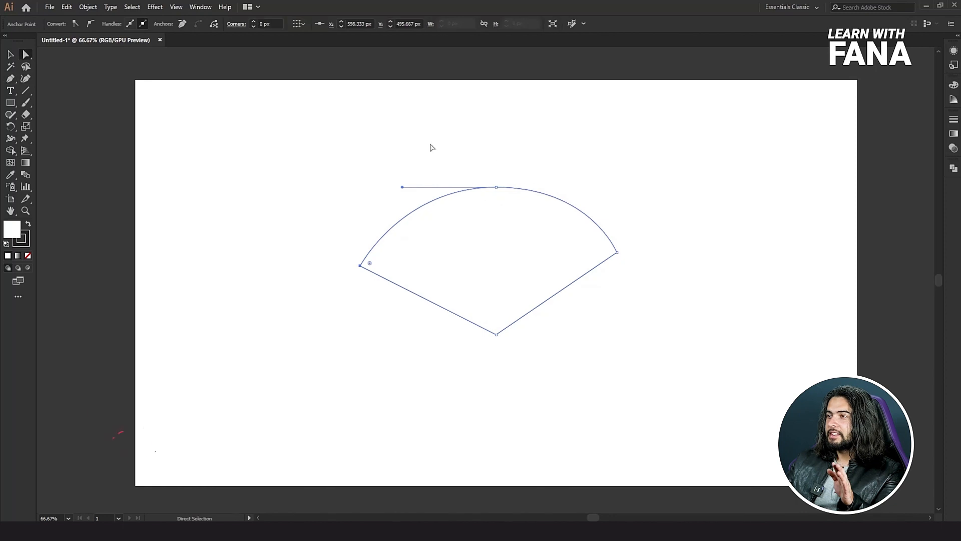
pyautogui.click(430, 146)
pyautogui.click(497, 188)
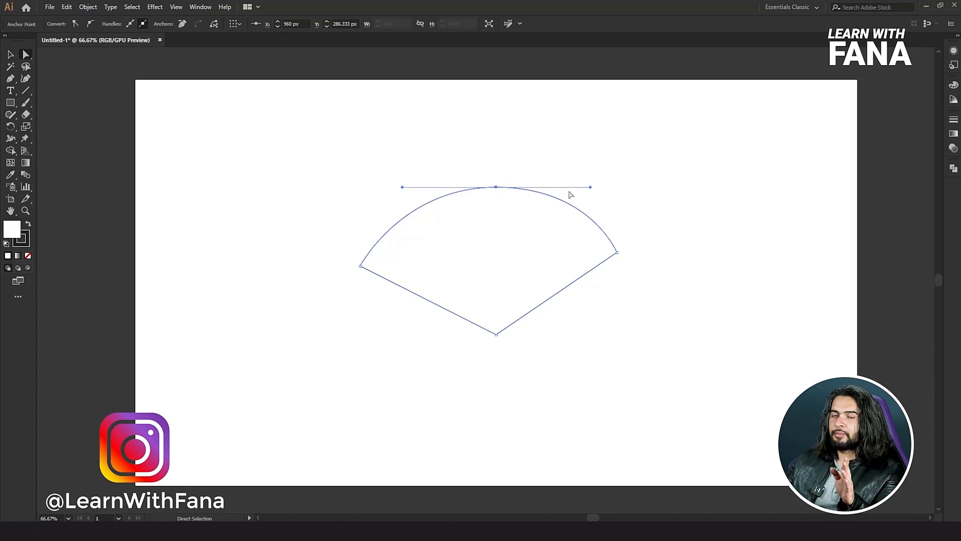
pyautogui.click(361, 266)
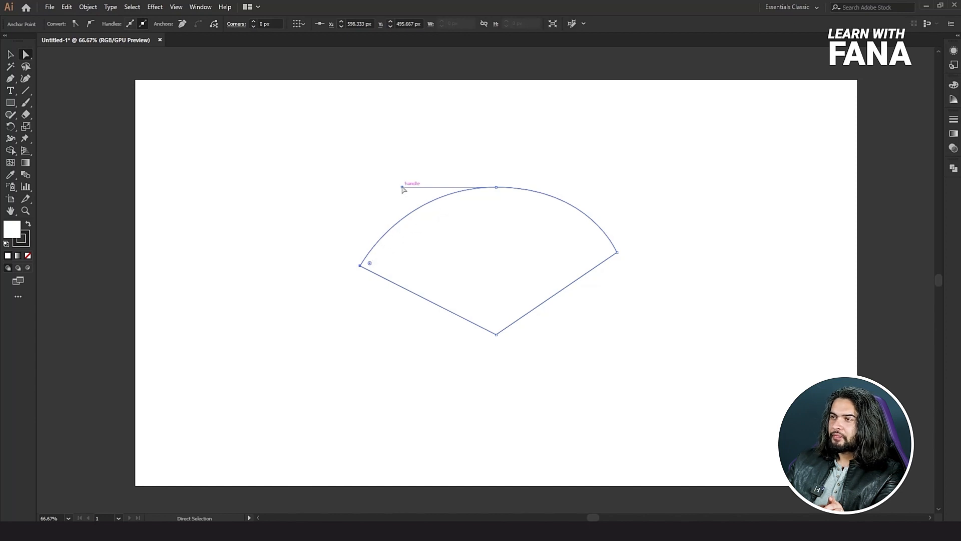
pyautogui.moveTo(402, 187); pyautogui.dragTo(366, 187)
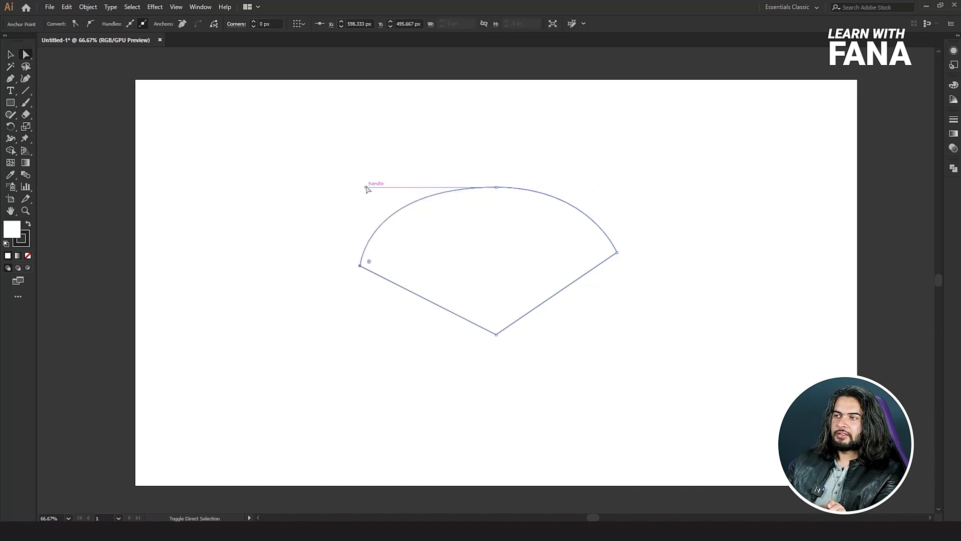
# Draw a closed, leaf-like shape of about 515 × 291 px with curved Pen tool segments in the artboard's lower-left area.
pyautogui.click(12, 79)
pyautogui.click(195, 359)
pyautogui.moveTo(289, 312); pyautogui.dragTo(361, 312)
pyautogui.moveTo(387, 359); pyautogui.dragTo(354, 400)
pyautogui.moveTo(283, 421); pyautogui.dragTo(234, 426)
pyautogui.moveTo(194, 364); pyautogui.dragTo(196, 337)
# Select the leaf-like shape and examine the direction handles around its left anchor point.
pyautogui.click(12, 54)
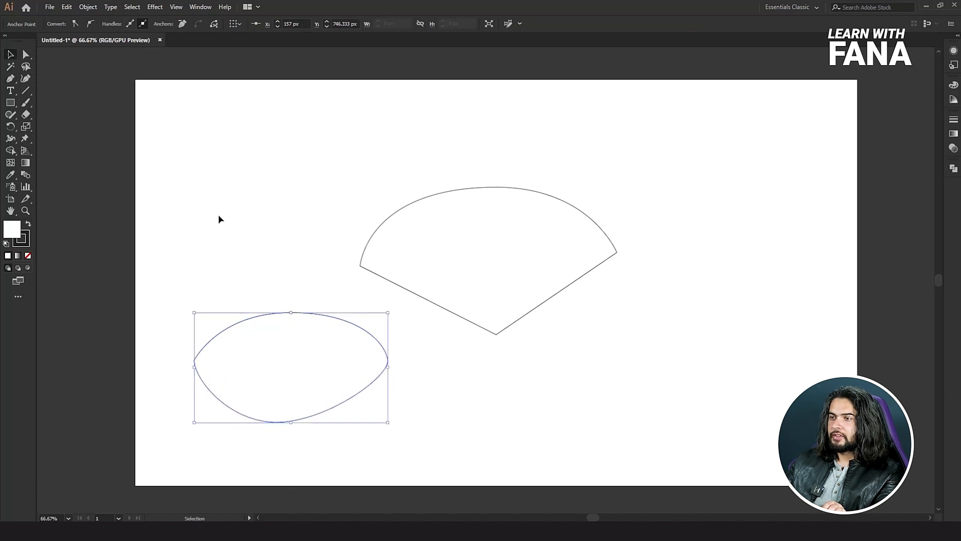
pyautogui.click(219, 217)
pyautogui.click(300, 315)
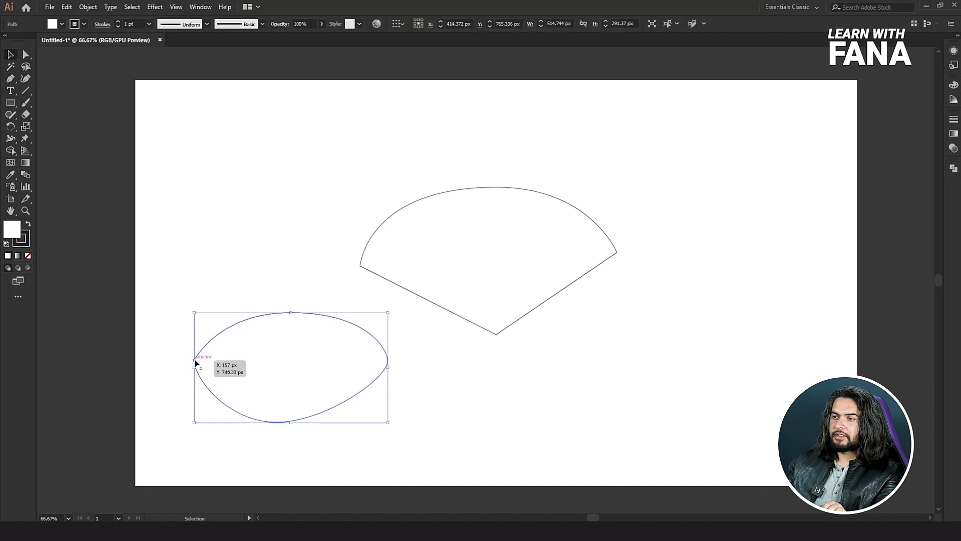
pyautogui.click(26, 55)
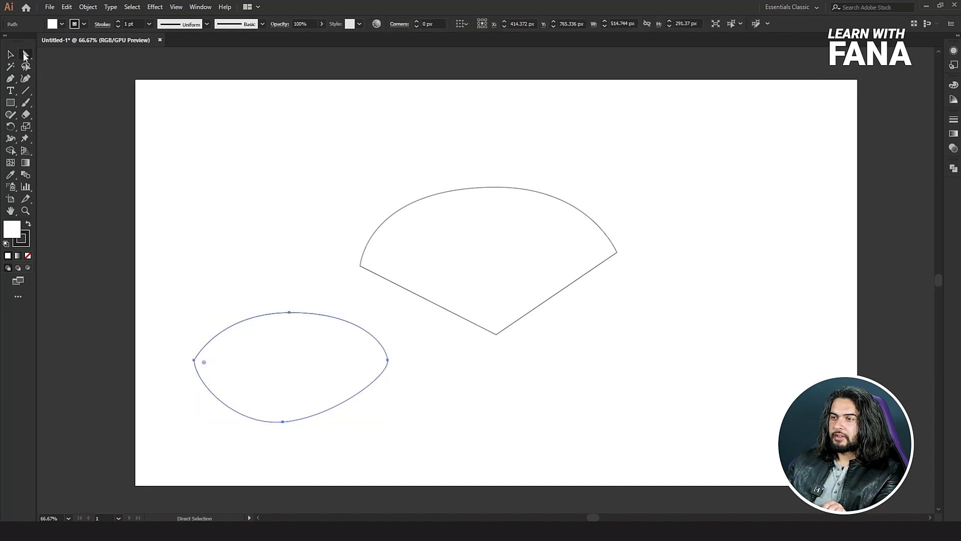
pyautogui.click(193, 360)
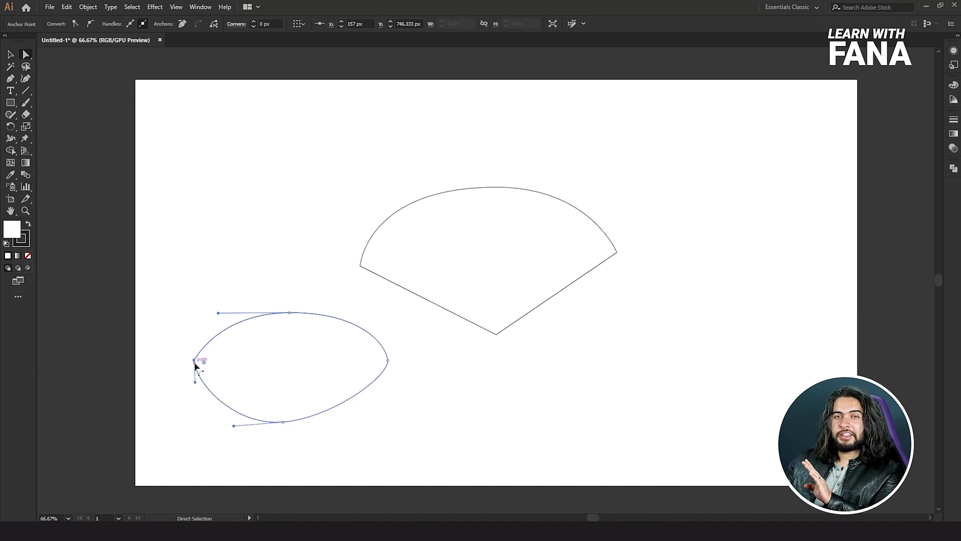
# Draw a closed, irregular curved shape of about 436 × 404 px with the Pen tool in the artboard's upper-left area and deselect it.
pyautogui.click(11, 84)
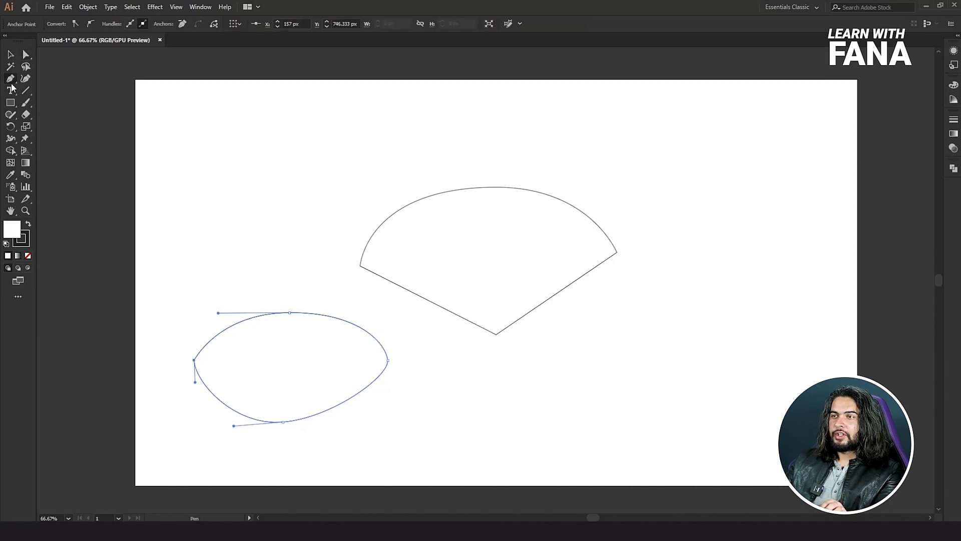
pyautogui.moveTo(208, 207); pyautogui.dragTo(220, 160)
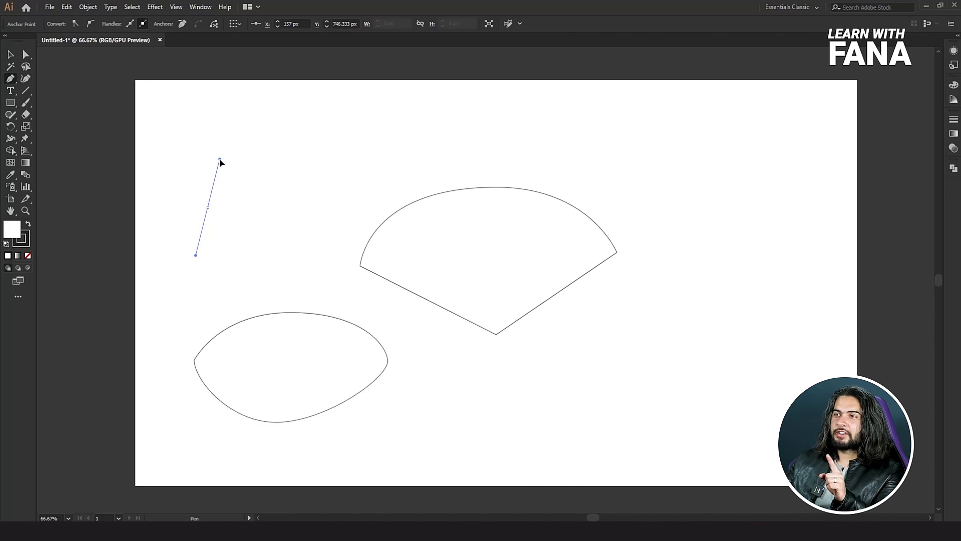
pyautogui.moveTo(328, 144); pyautogui.dragTo(362, 144)
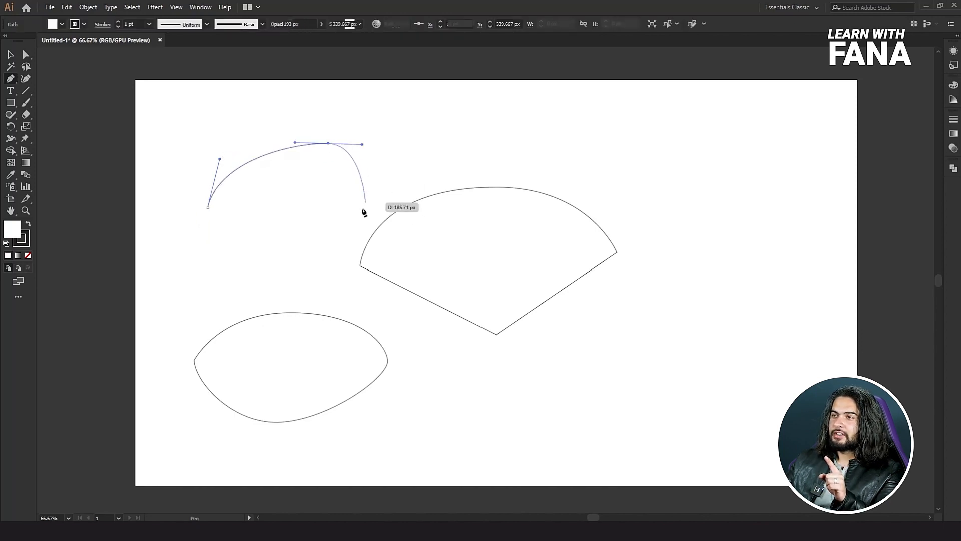
pyautogui.moveTo(349, 233); pyautogui.dragTo(378, 250)
pyautogui.moveTo(281, 289); pyautogui.dragTo(242, 262)
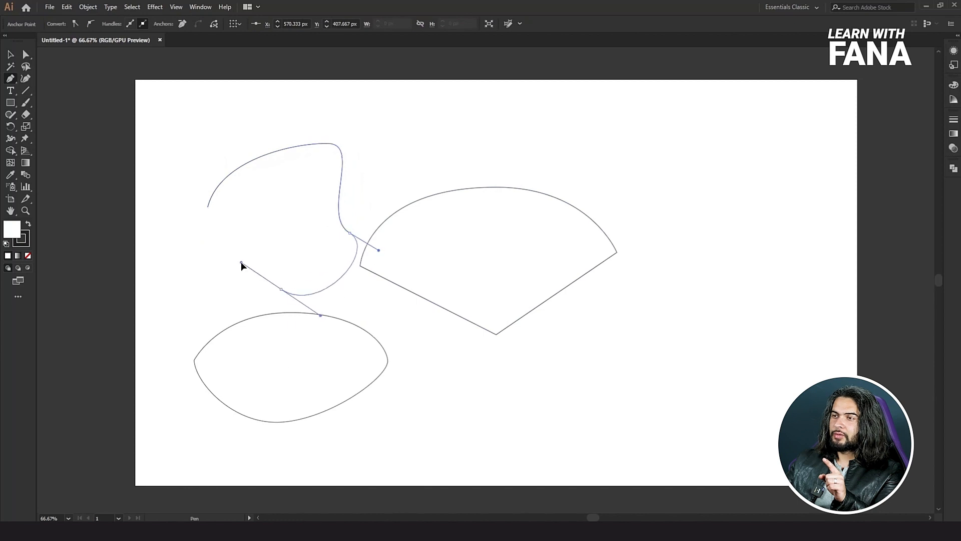
pyautogui.moveTo(205, 226); pyautogui.dragTo(178, 241)
pyautogui.click(208, 208)
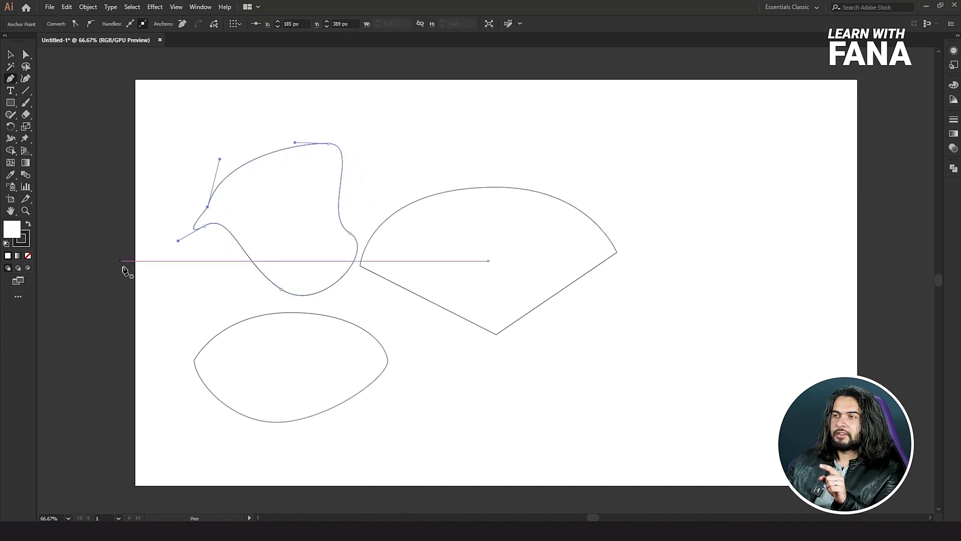
pyautogui.press('v')
pyautogui.click(290, 114)
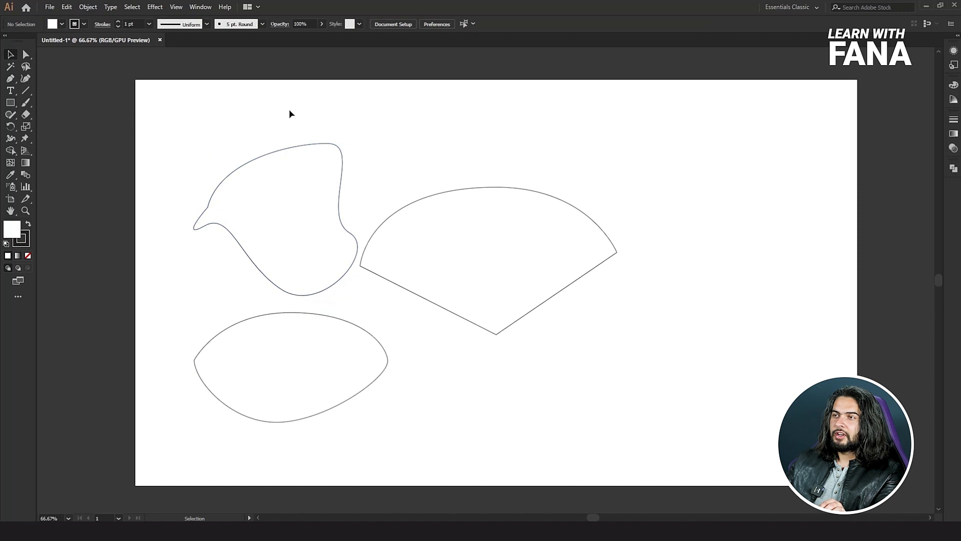
# Select the irregular curved shape and examine the direction handles around its top anchor point with Direct Selection.
pyautogui.click(302, 146)
pyautogui.press('a')
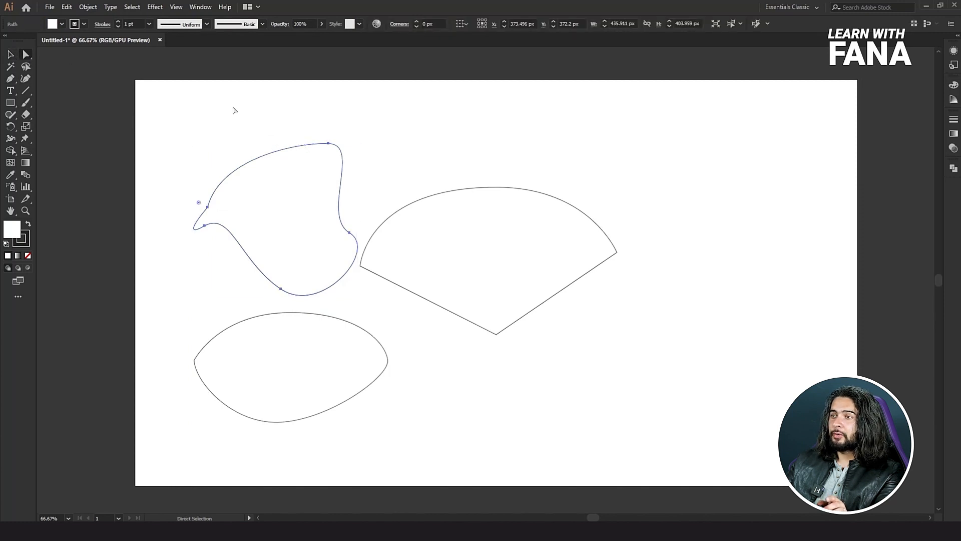
pyautogui.click(329, 144)
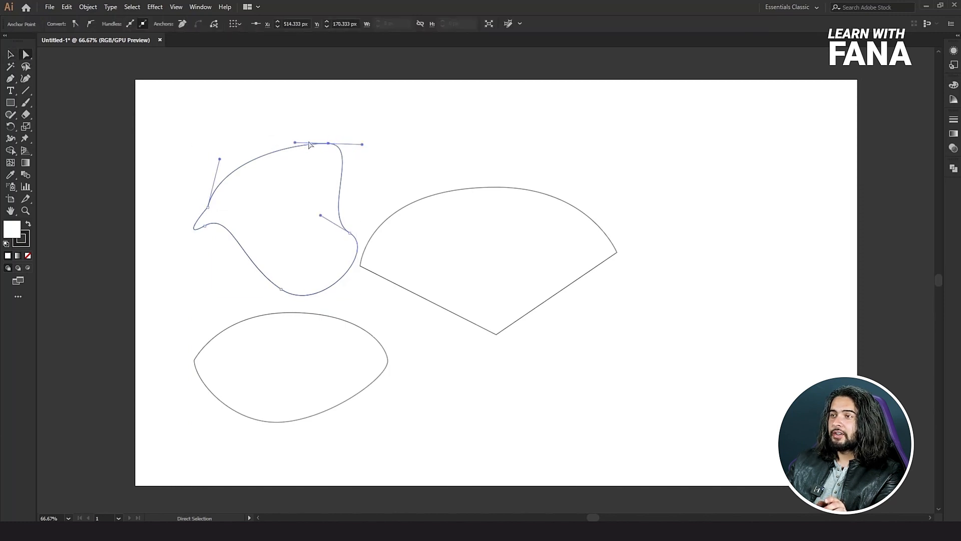
pyautogui.moveTo(223, 185); pyautogui.dragTo(215, 207)
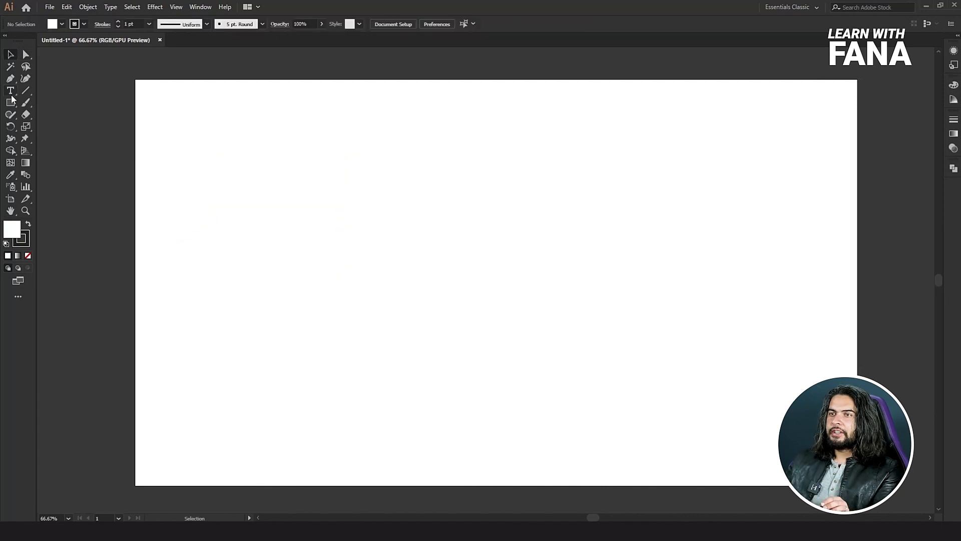
# Start a Pen path with an arc rising to a top anchor, remove that anchor's outgoing handle, and add a straight segment down to the right.
pyautogui.click(10, 78)
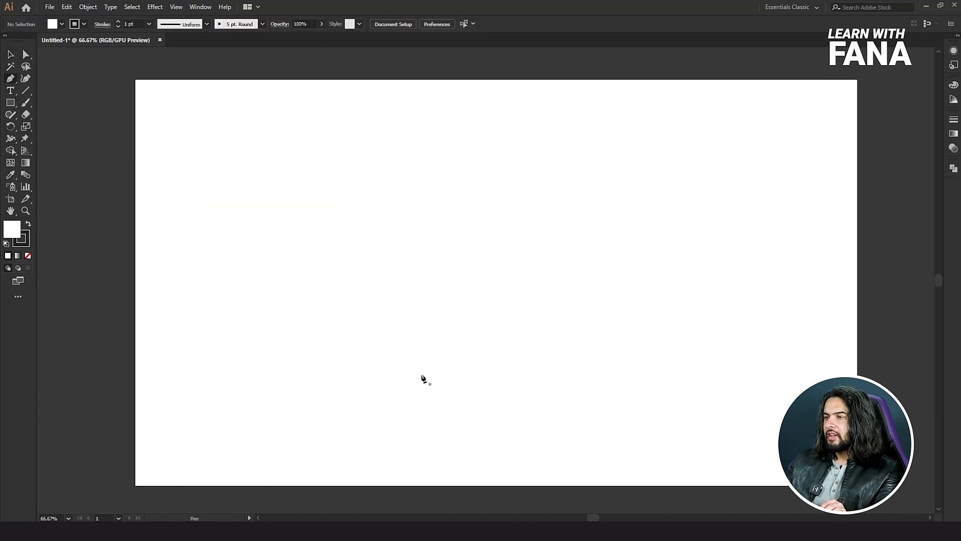
pyautogui.click(314, 271)
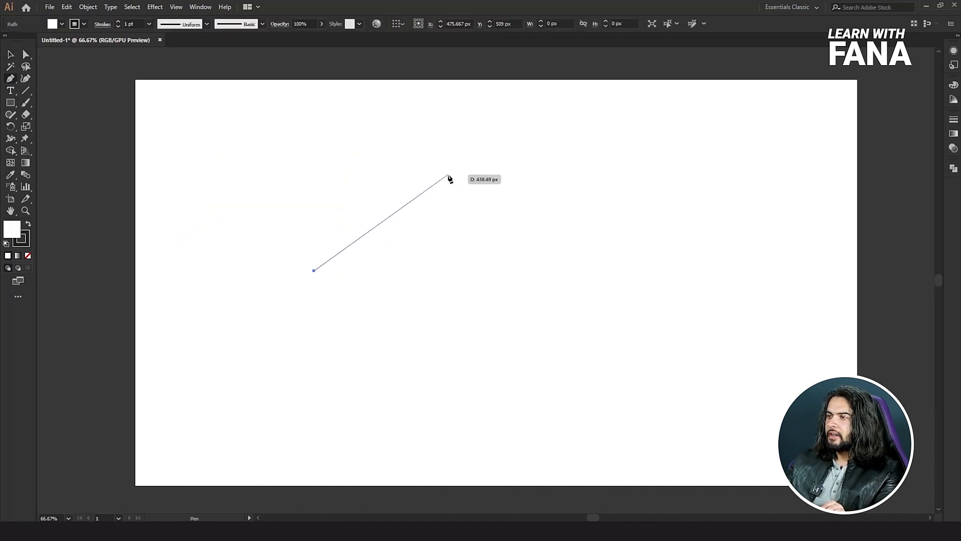
pyautogui.moveTo(450, 178); pyautogui.dragTo(554, 176)
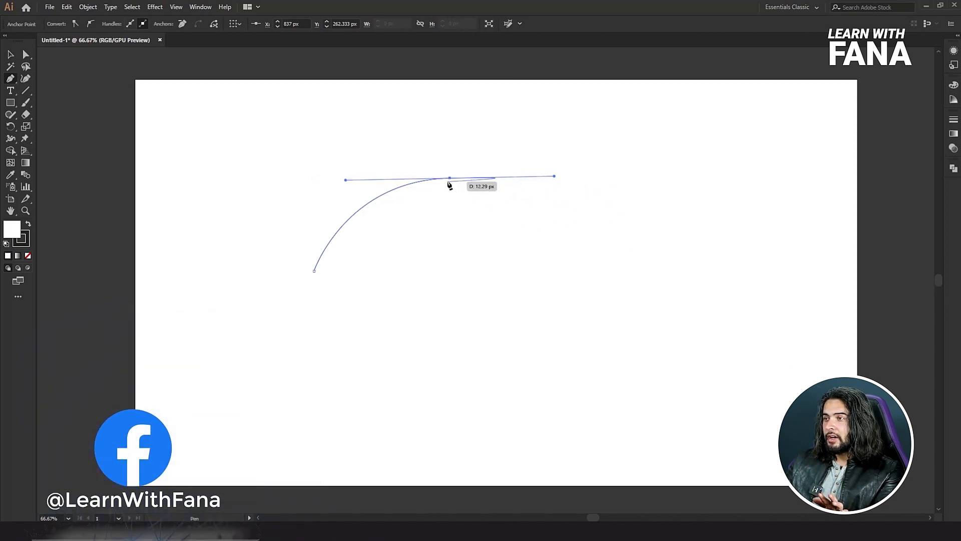
pyautogui.moveTo(450, 178); pyautogui.dragTo(452, 179)
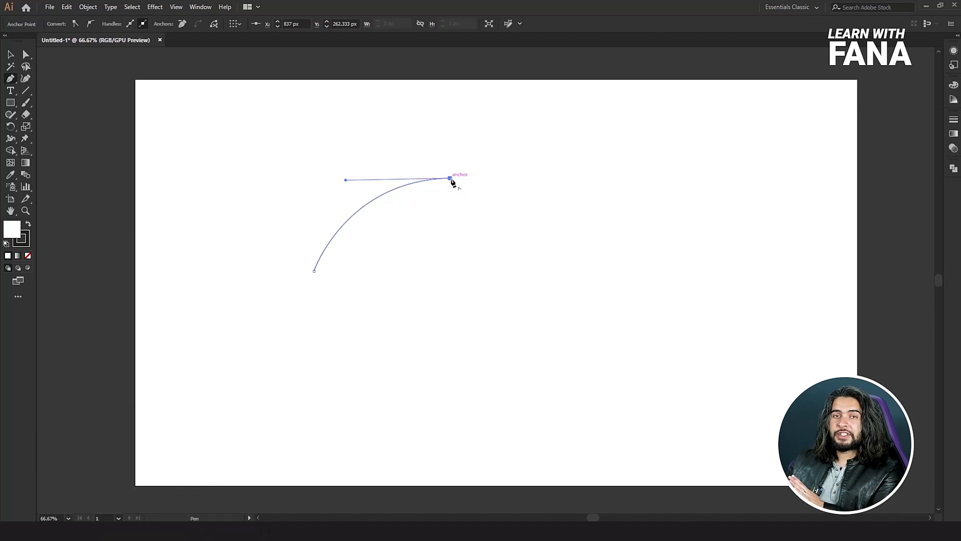
pyautogui.click(515, 277)
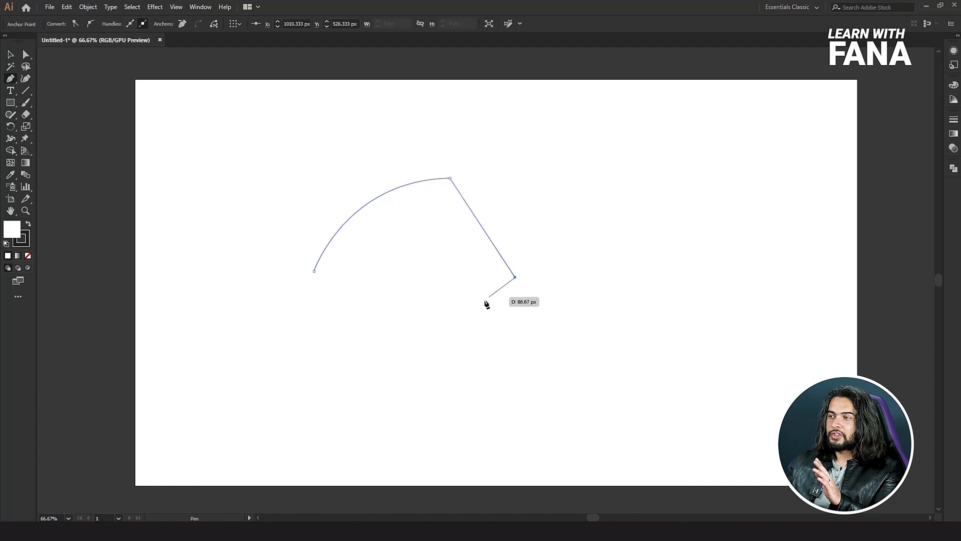
# Add an inward-curving segment to a bottom anchor, remove its outgoing handle, and close the path with a straight segment to the starting anchor.
pyautogui.moveTo(456, 351); pyautogui.dragTo(349, 359)
pyautogui.hotkey('ctrl', 'z')
pyautogui.moveTo(437, 347)
pyautogui.mouseDown()
pyautogui.moveTo(472, 403)
pyautogui.moveTo(472, 429)
pyautogui.moveTo(442, 364)
pyautogui.mouseUp()
pyautogui.click(437, 346)
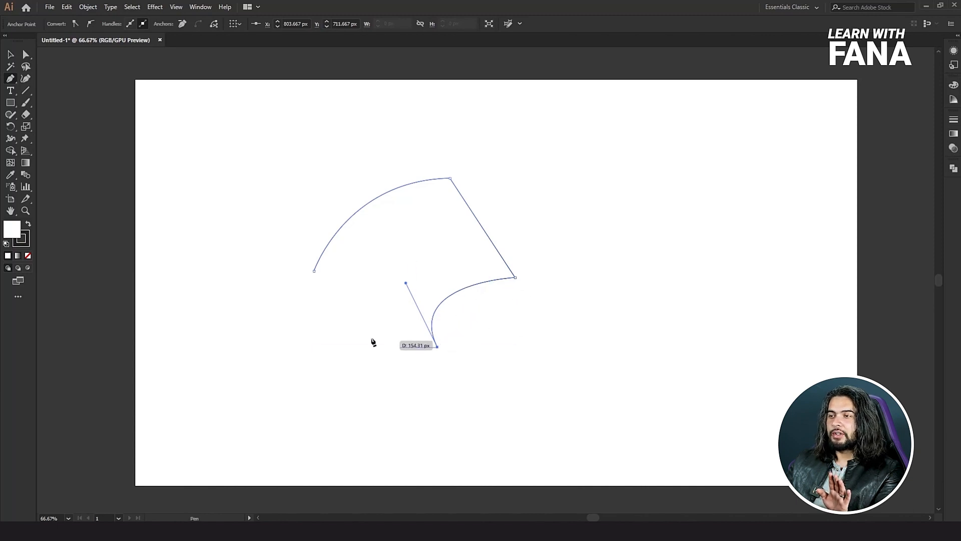
pyautogui.click(315, 271)
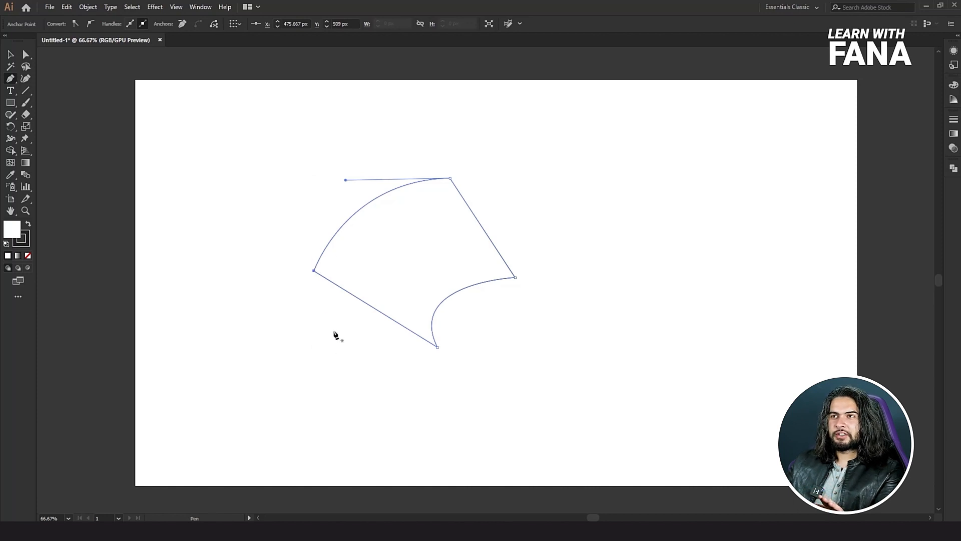
# Convert the left, right, bottom and top corners of the shape to smooth points with the Anchor Point tool.
pyautogui.click(14, 84)
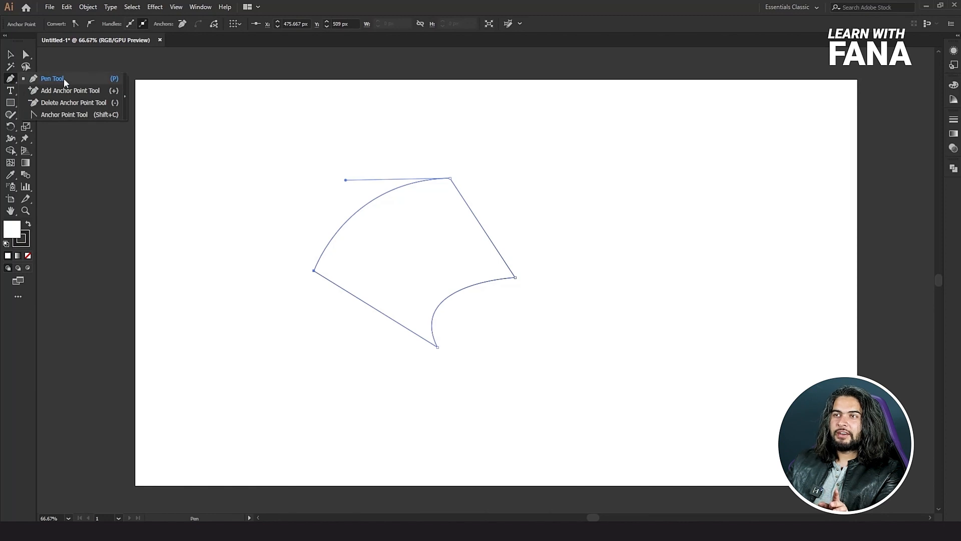
pyautogui.click(64, 114)
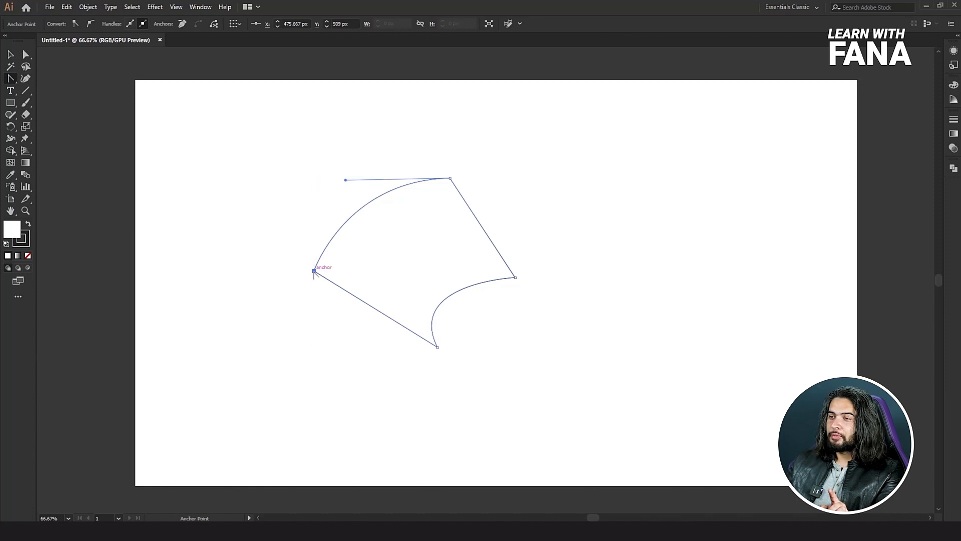
pyautogui.moveTo(315, 271); pyautogui.dragTo(314, 202)
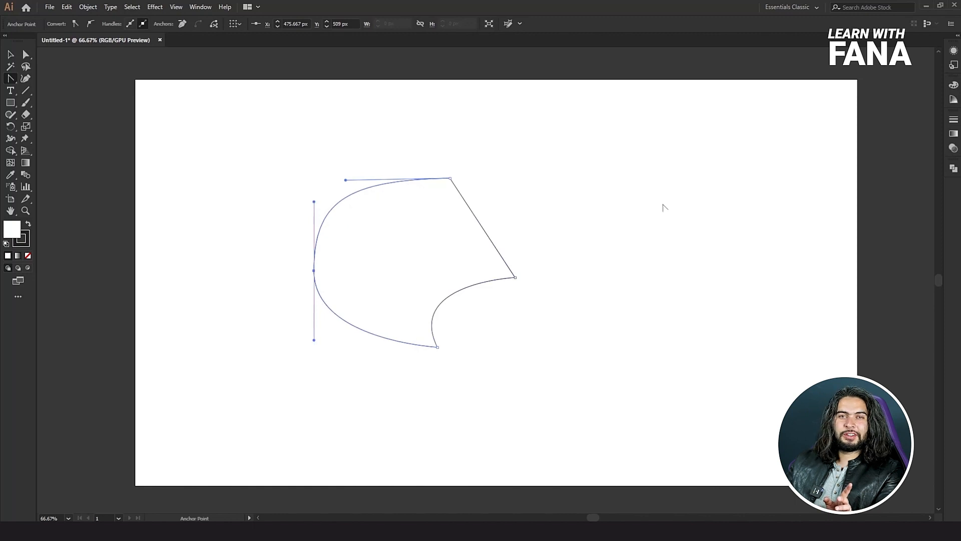
pyautogui.moveTo(515, 277); pyautogui.dragTo(497, 320)
pyautogui.moveTo(438, 346); pyautogui.dragTo(400, 308)
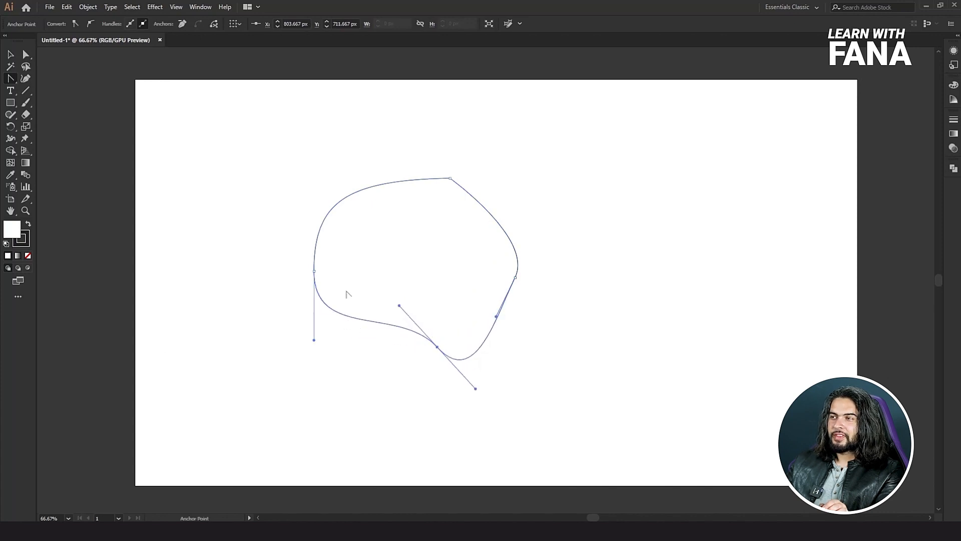
pyautogui.moveTo(451, 179); pyautogui.dragTo(544, 188)
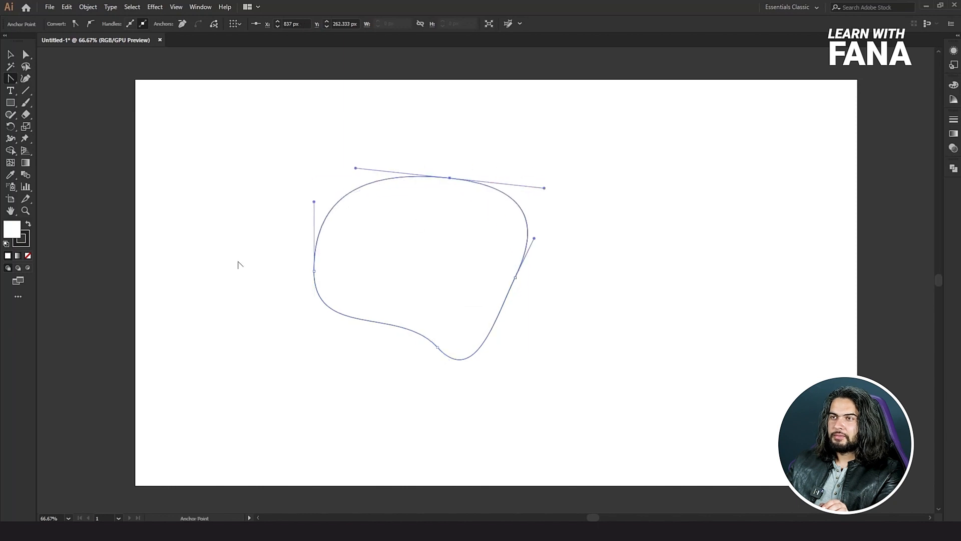
# Add five anchor points between the existing ones around the rounded shape's outline with the Add Anchor Point tool.
pyautogui.click(8, 79)
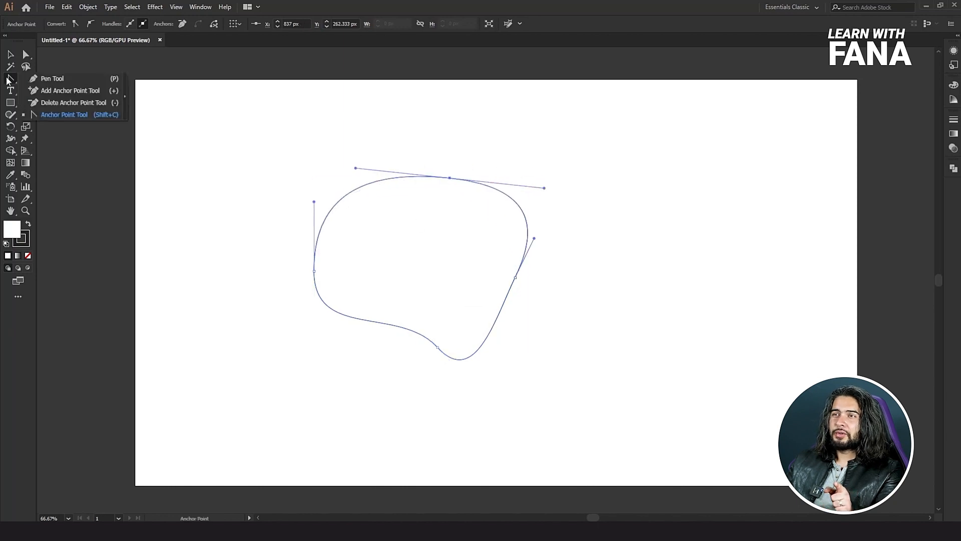
pyautogui.click(59, 91)
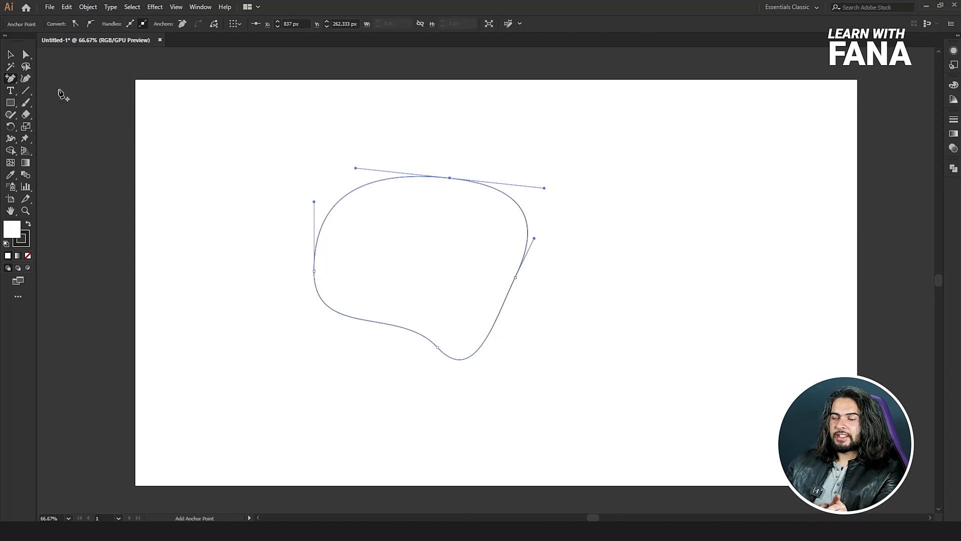
pyautogui.click(356, 189)
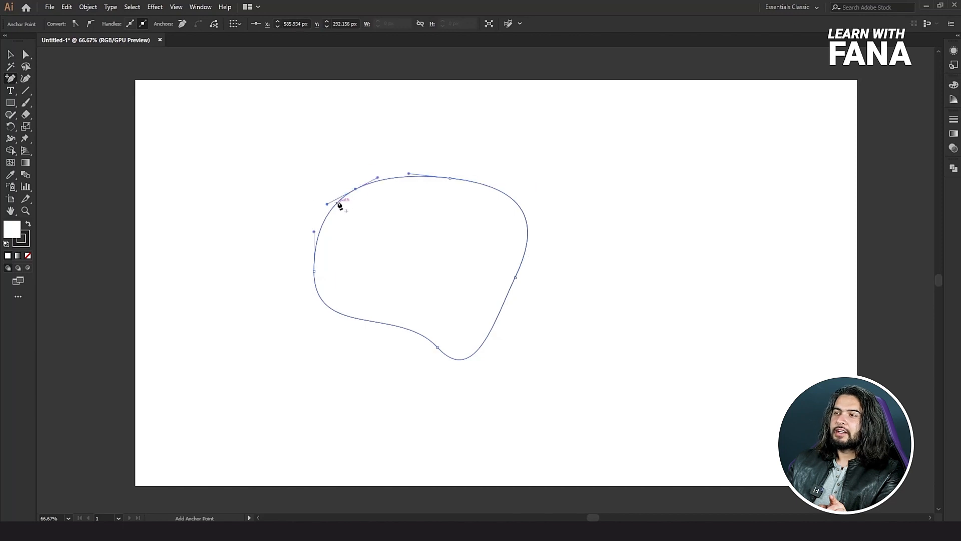
pyautogui.click(522, 210)
pyautogui.click(492, 329)
pyautogui.click(324, 302)
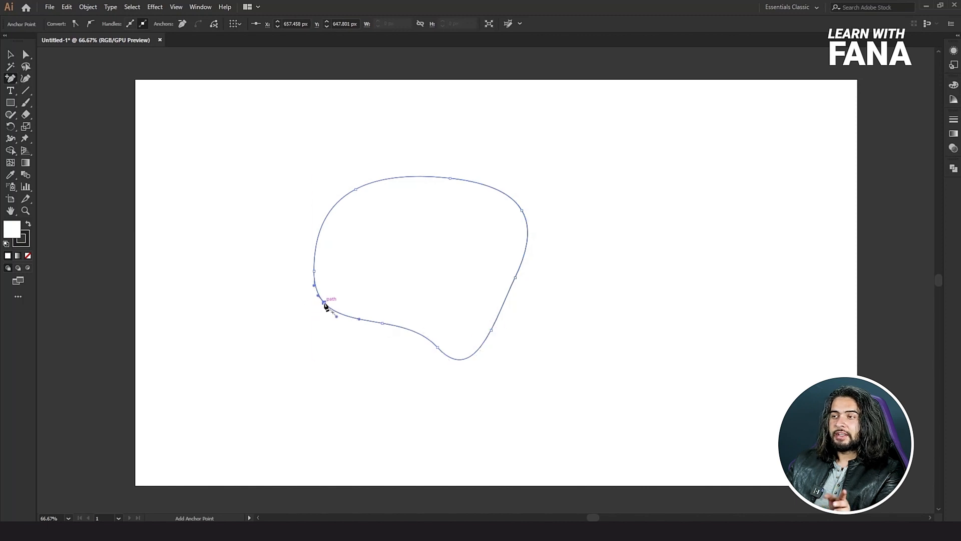
# Move anchor points alternately inward and outward with Direct Selection to reshape the outline into an uneven star-like form.
pyautogui.click(27, 56)
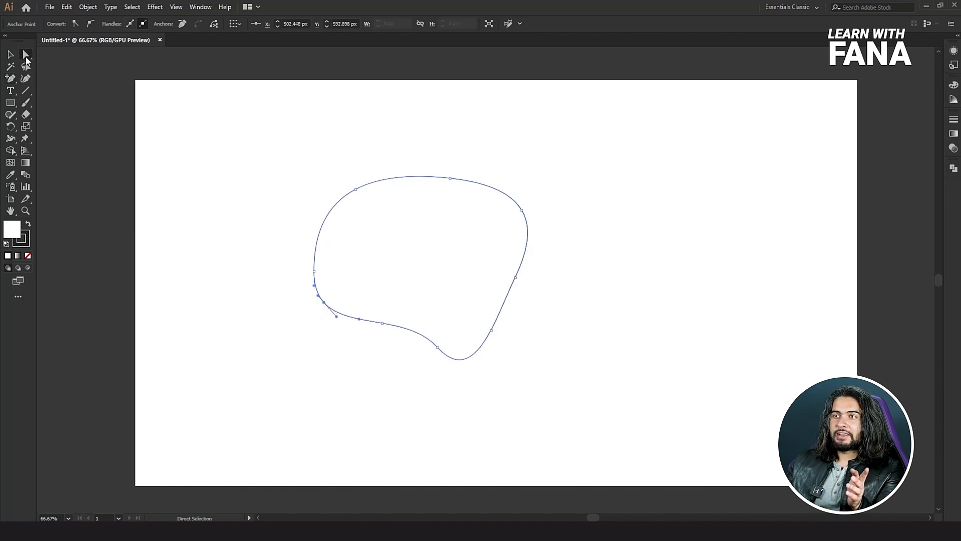
pyautogui.moveTo(324, 302); pyautogui.dragTo(361, 283)
pyautogui.moveTo(381, 323); pyautogui.dragTo(431, 370)
pyautogui.moveTo(491, 331); pyautogui.dragTo(465, 313)
pyautogui.moveTo(518, 279); pyautogui.dragTo(562, 278)
pyautogui.moveTo(522, 210); pyautogui.dragTo(512, 231)
pyautogui.moveTo(453, 179); pyautogui.dragTo(453, 149)
pyautogui.moveTo(355, 189); pyautogui.dragTo(381, 198)
# Remove the three indented anchor points at the shape's upper left, lower left and lower right with the Delete Anchor Point tool.
pyautogui.moveTo(10, 78); pyautogui.dragTo(48, 102)
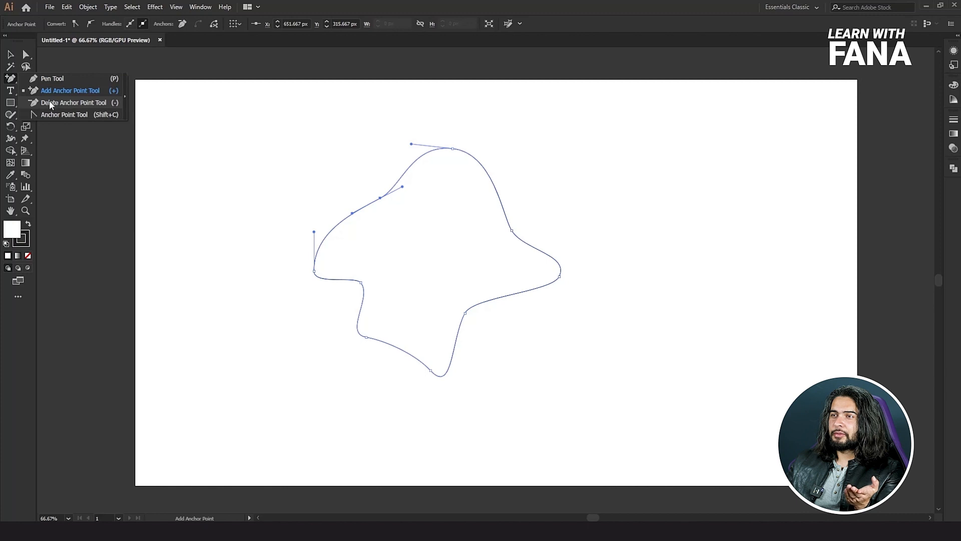
pyautogui.moveTo(49, 101); pyautogui.dragTo(50, 104)
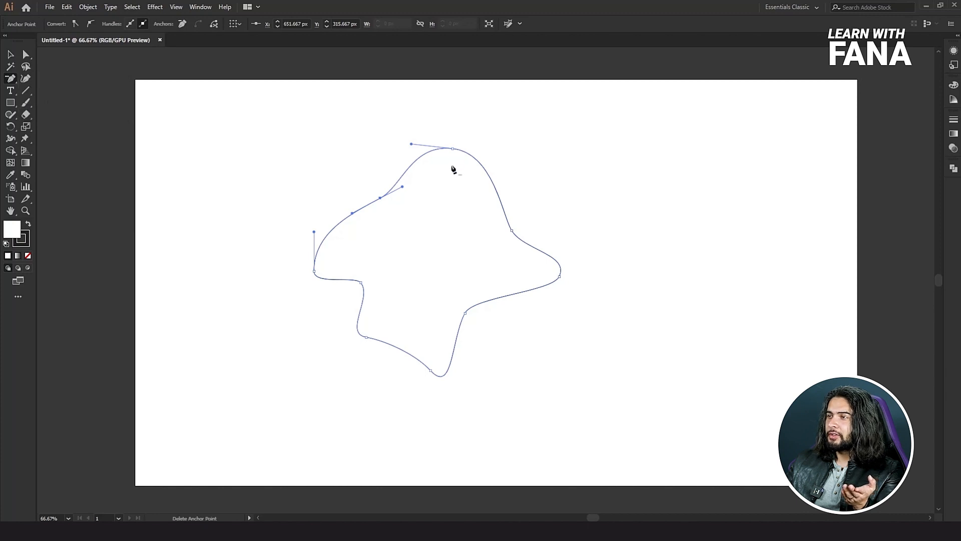
pyautogui.click(381, 199)
pyautogui.click(361, 283)
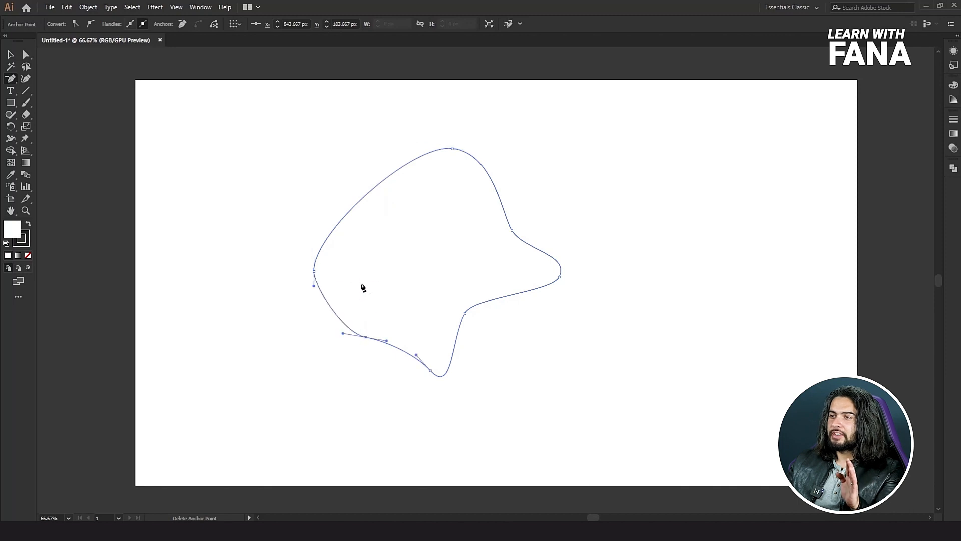
pyautogui.click(465, 314)
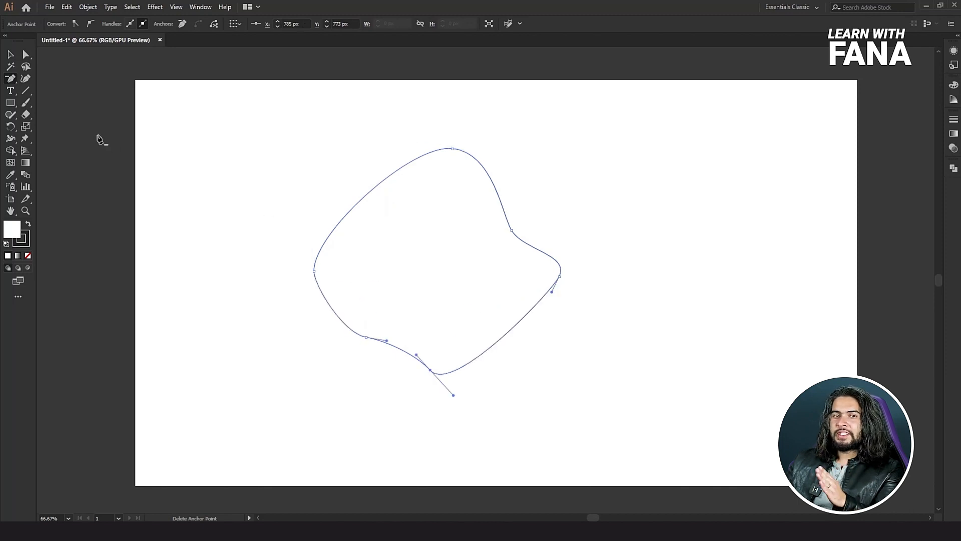
# Add three anchor points with the Pen tool on the shape's upper-left edge, upper-right edge and right-hand bulge.
pyautogui.moveTo(8, 81); pyautogui.dragTo(75, 80)
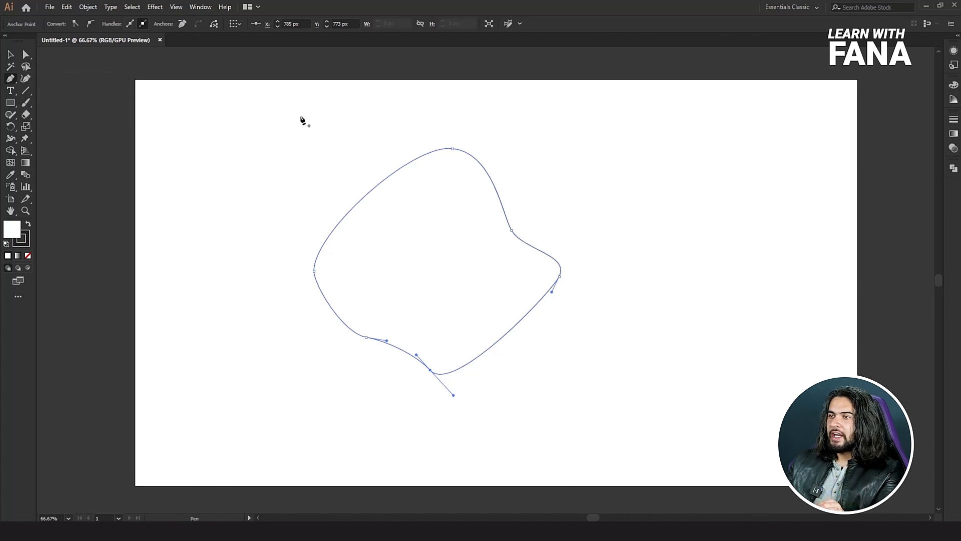
pyautogui.click(372, 190)
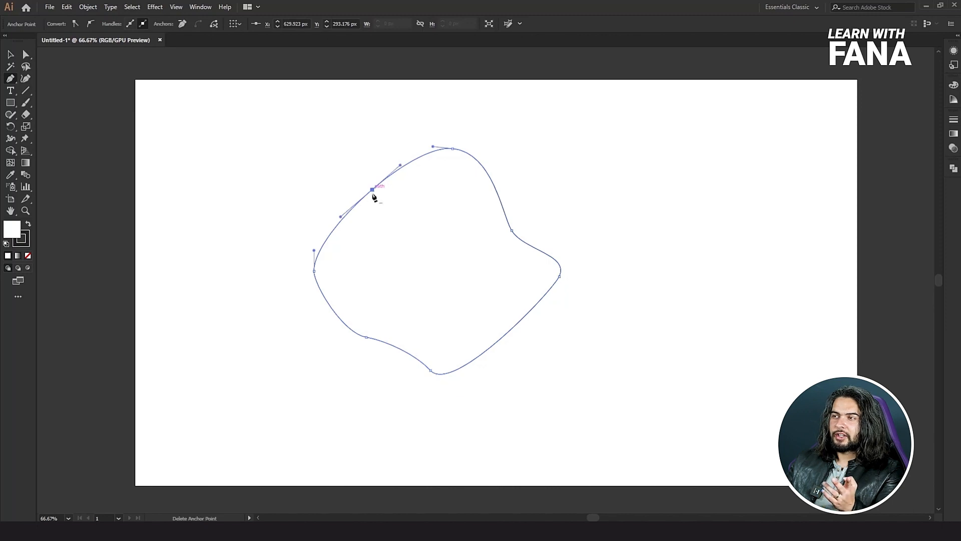
pyautogui.click(496, 189)
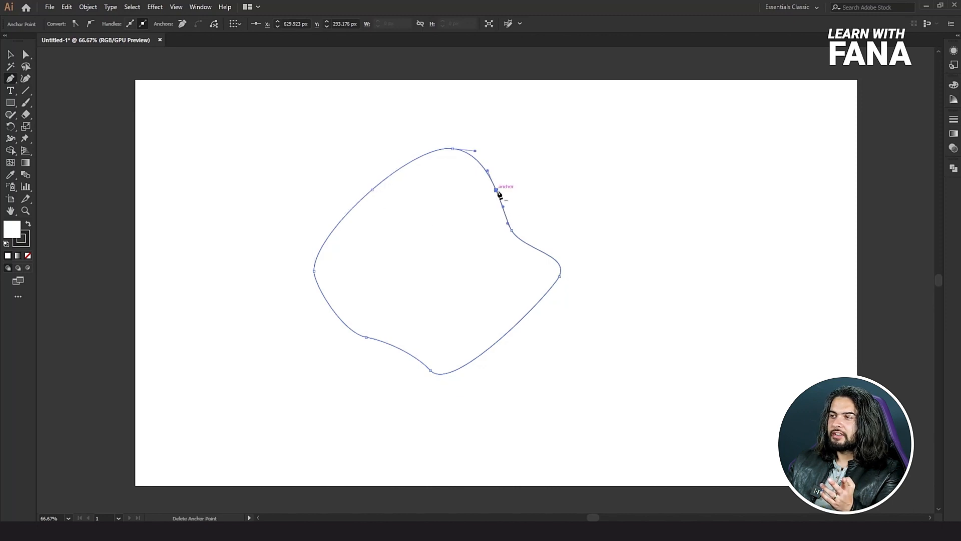
pyautogui.click(534, 247)
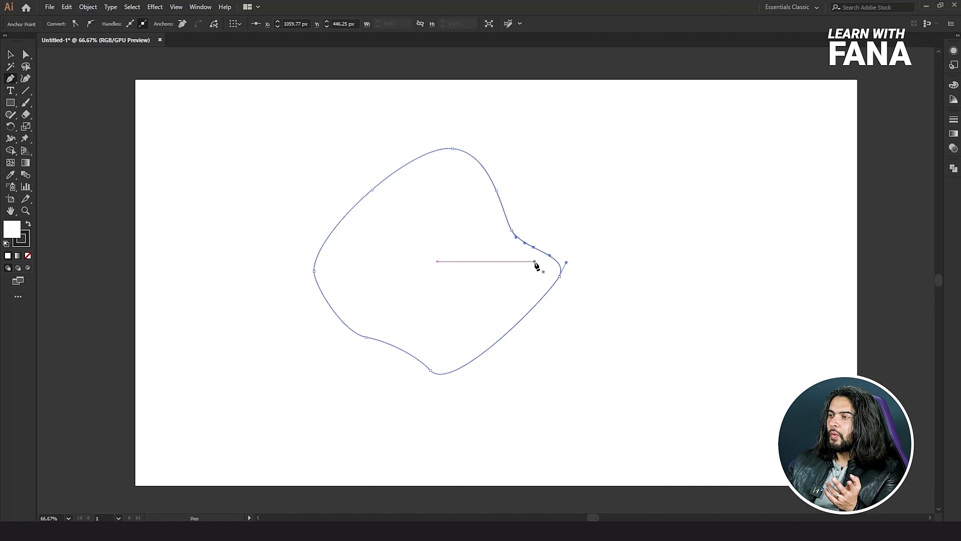
# Delete the rightmost anchor and the two bottom anchors, and give the left anchor long diagonal direction handles that bulge the adjoining curves.
pyautogui.click(559, 275)
pyautogui.click(431, 371)
pyautogui.click(365, 338)
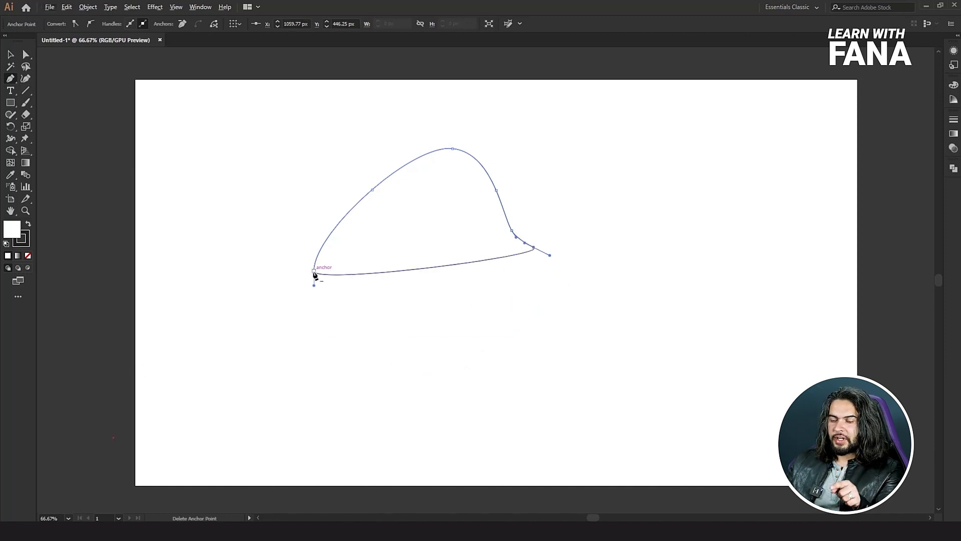
pyautogui.click(10, 79)
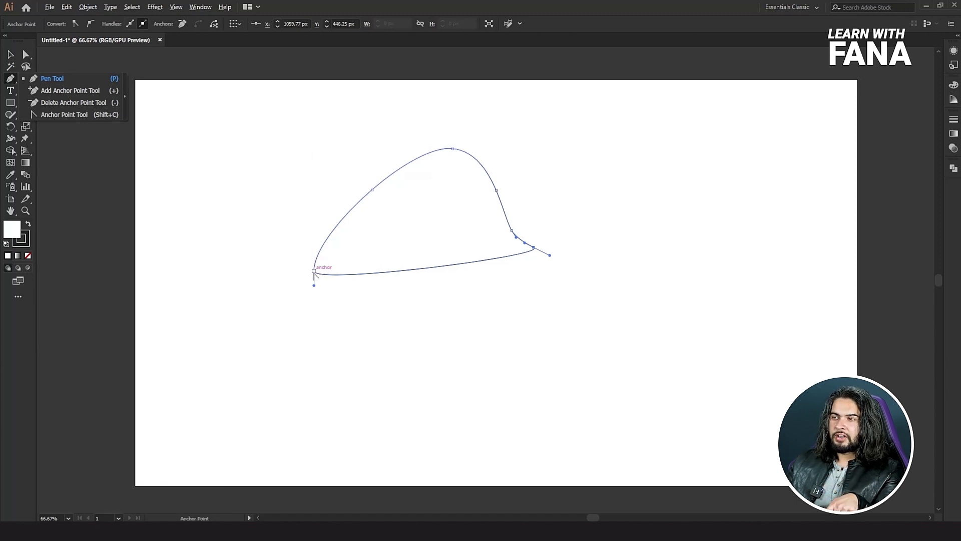
pyautogui.moveTo(314, 271); pyautogui.dragTo(273, 185)
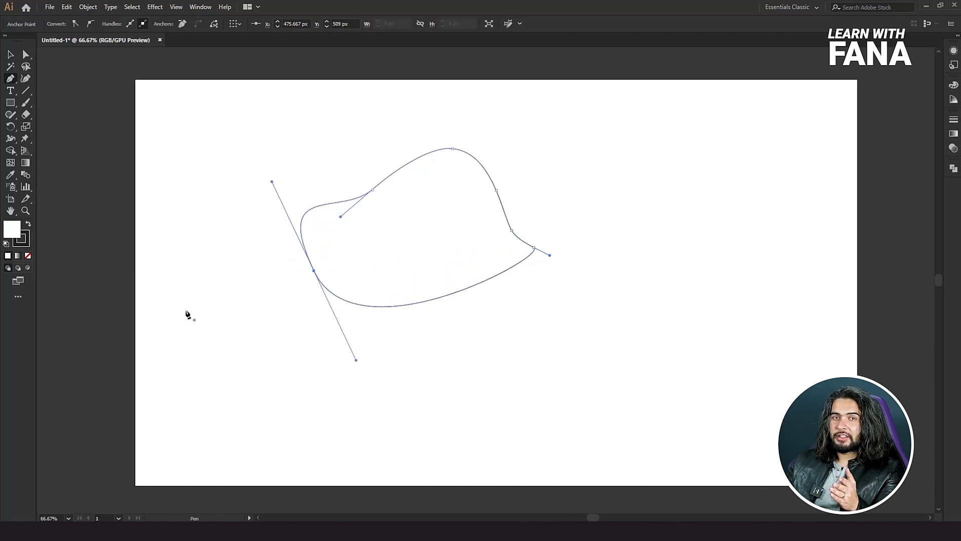